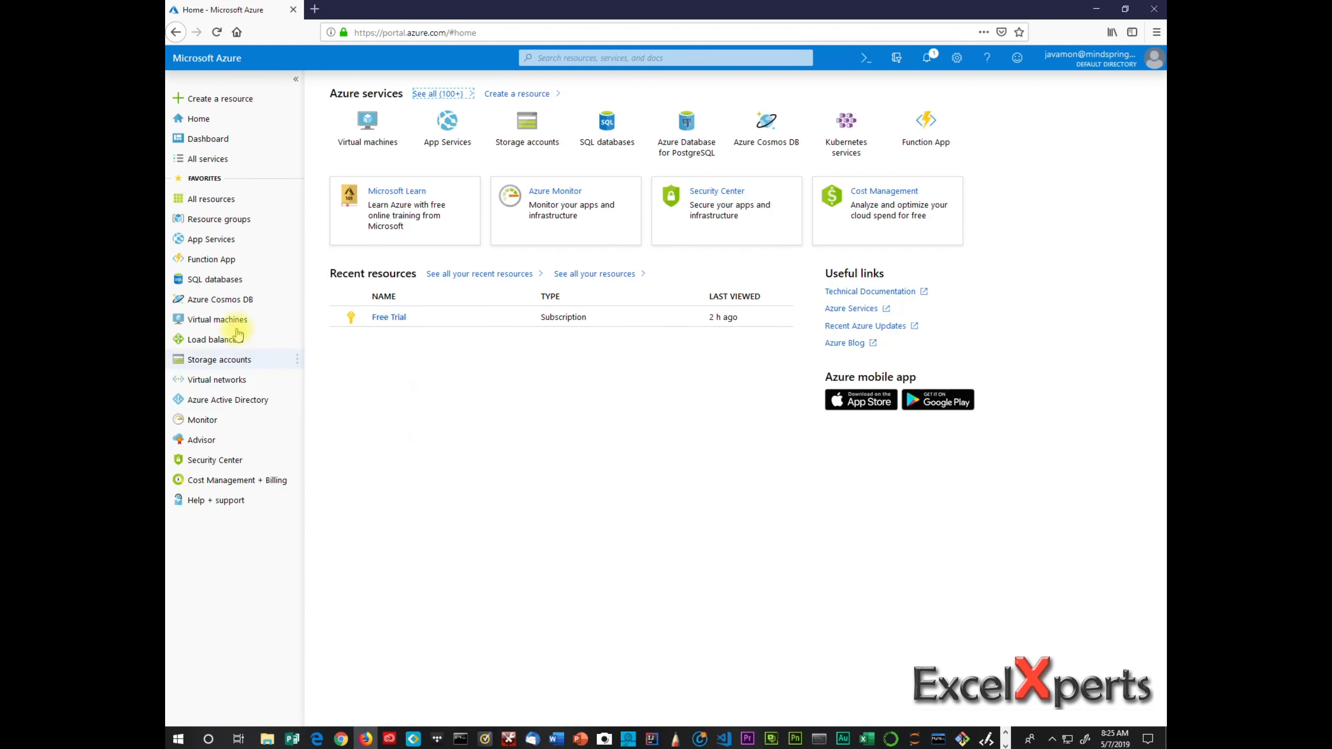
Open the SQL databases page for the Free Trial subscription, which lists no databases yet.
click(218, 288)
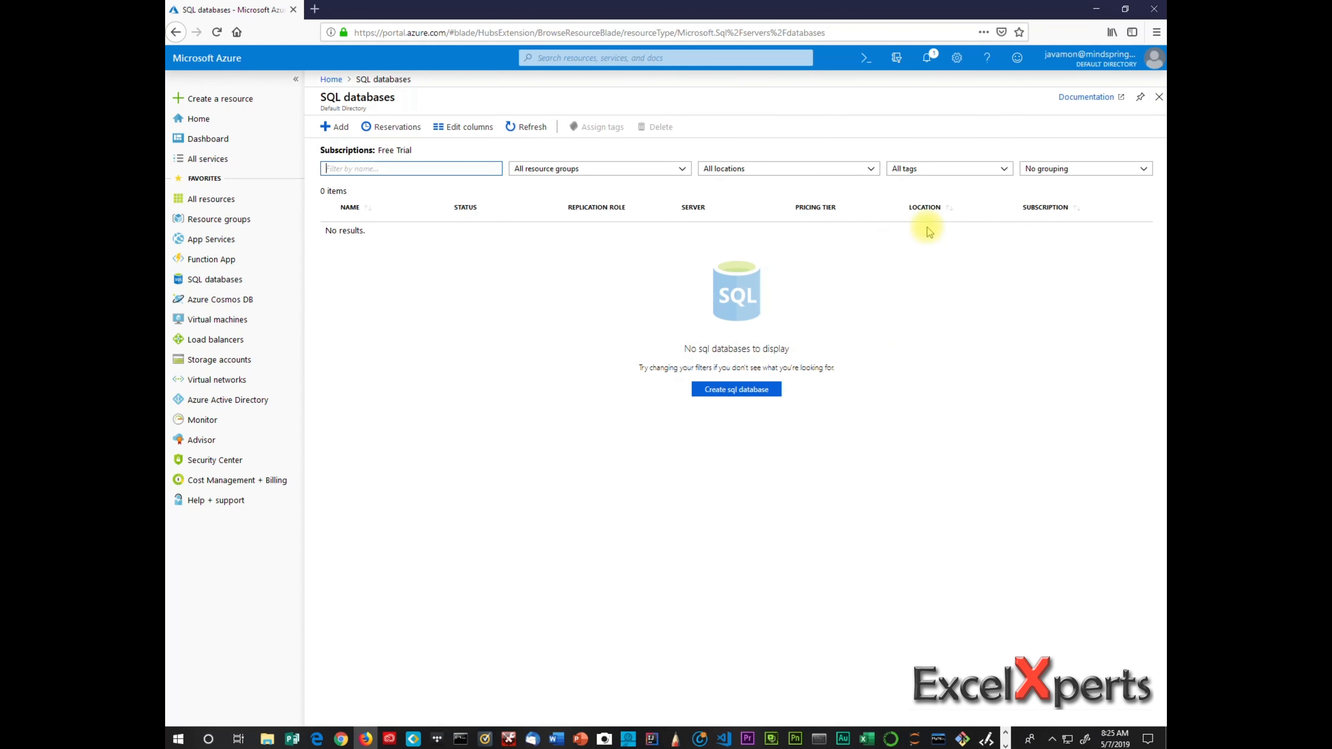
Start a new SQL database in a new resource group named mike-resource, then begin a new server.
click(705, 391)
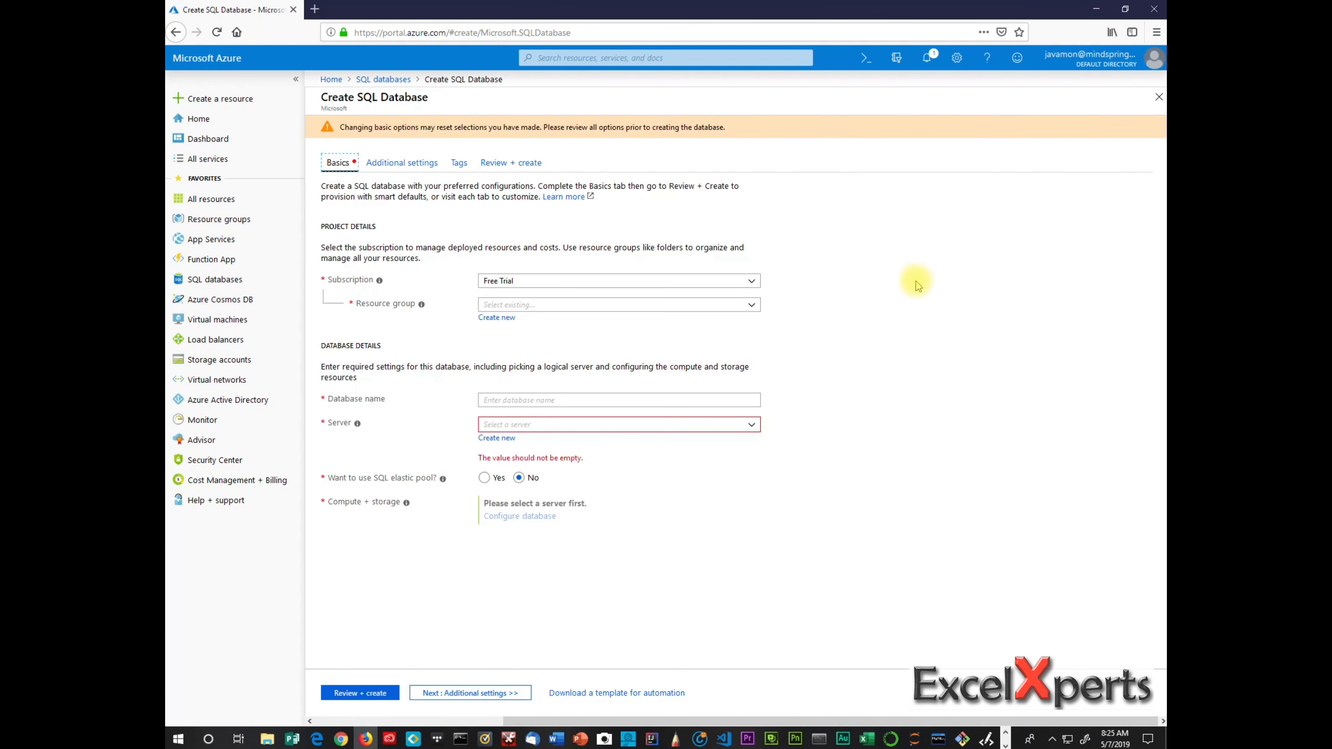
click(507, 319)
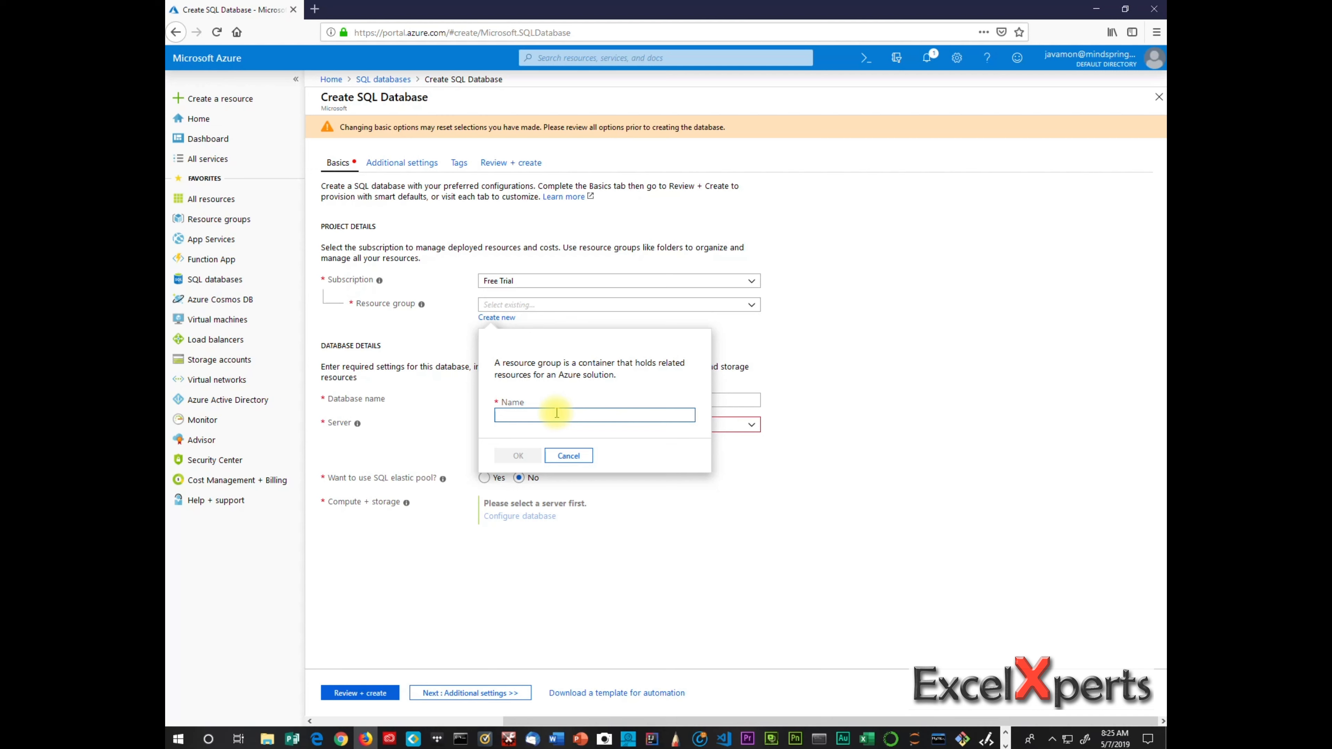
text(mike-resource)
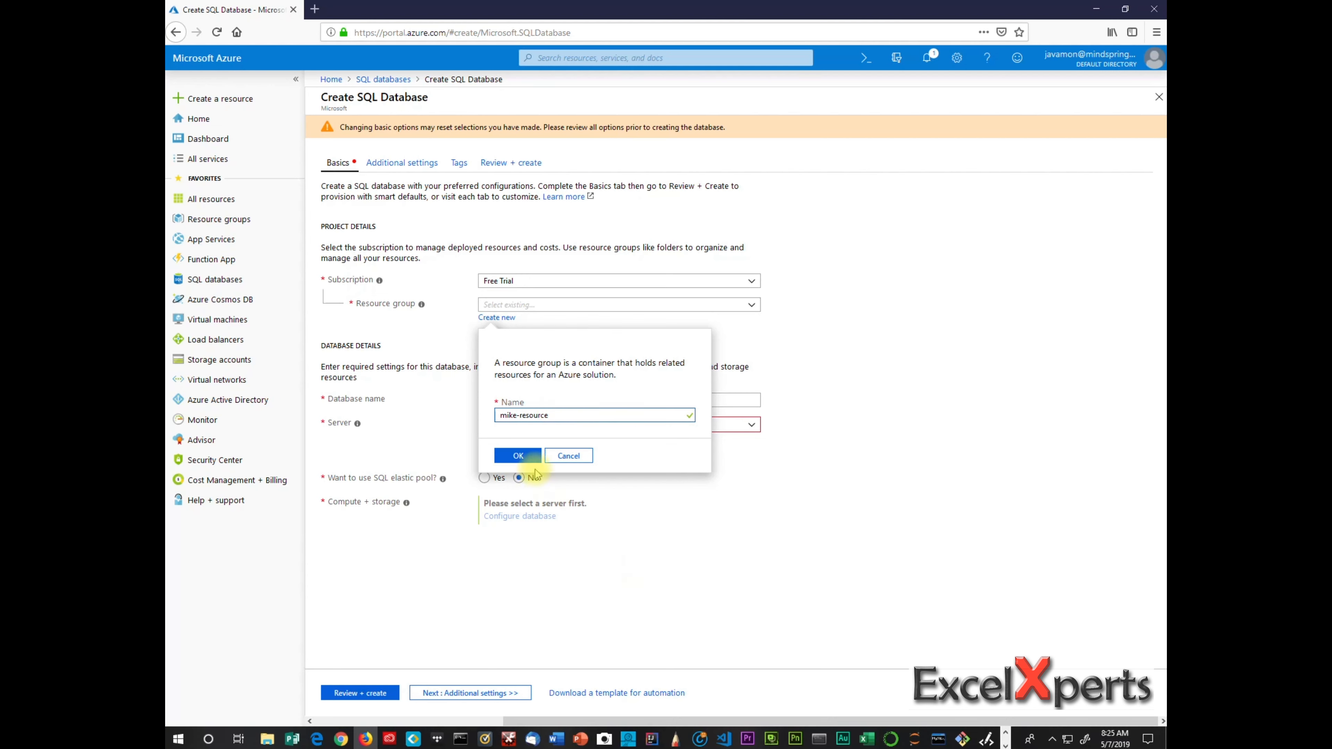
click(521, 457)
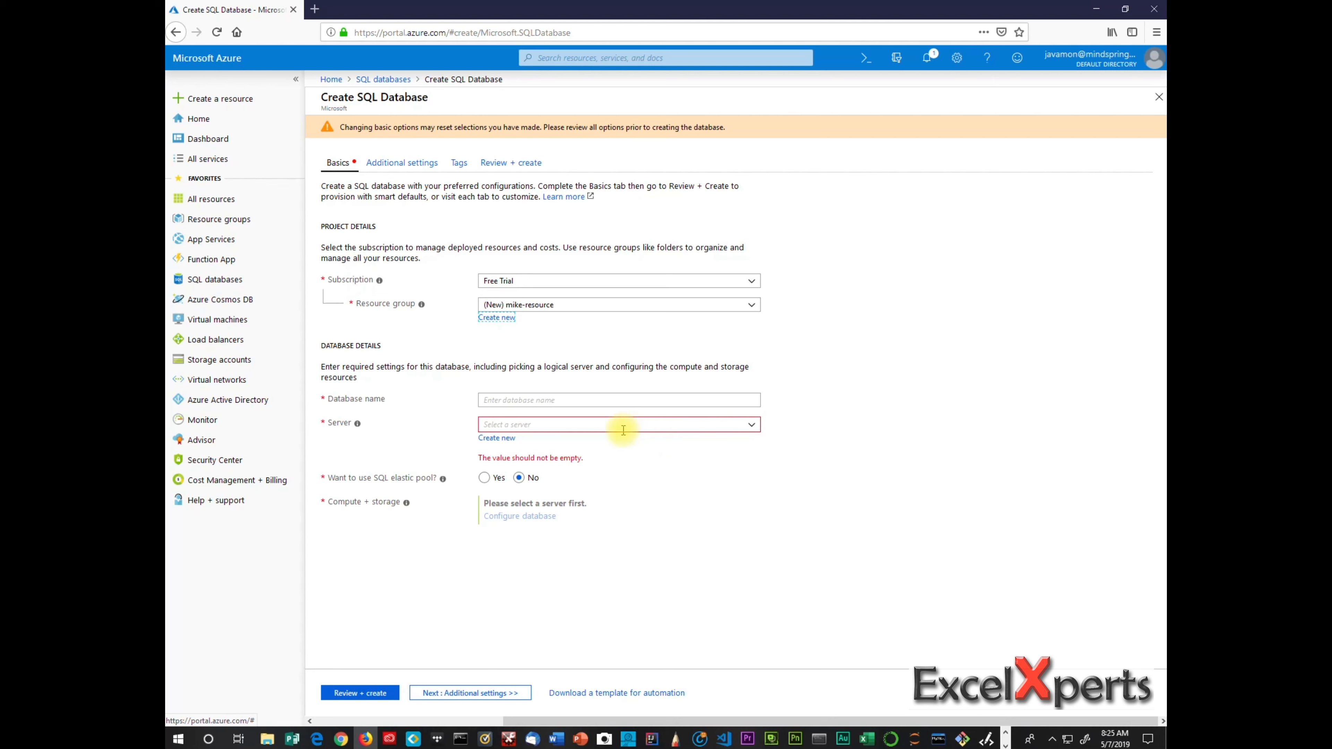
click(506, 439)
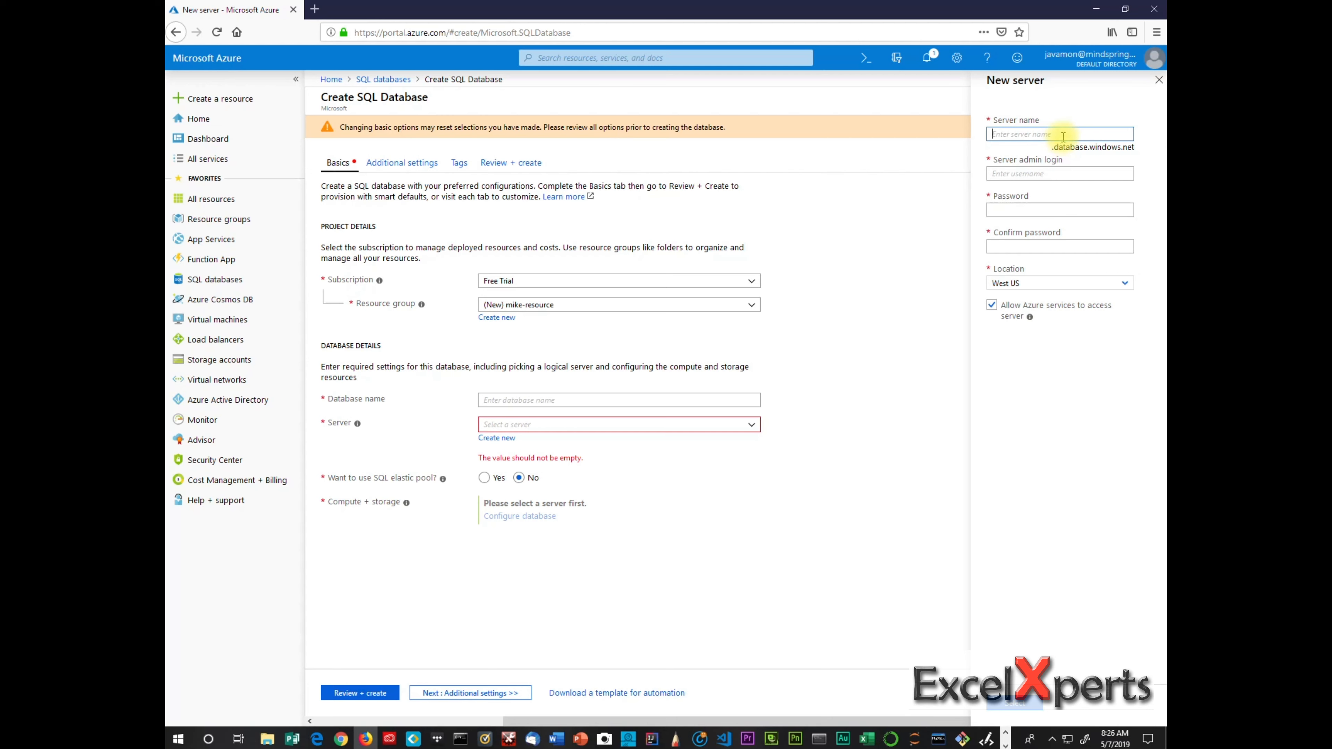
Name the new server mike-server with server admin login mike.
text(mik)
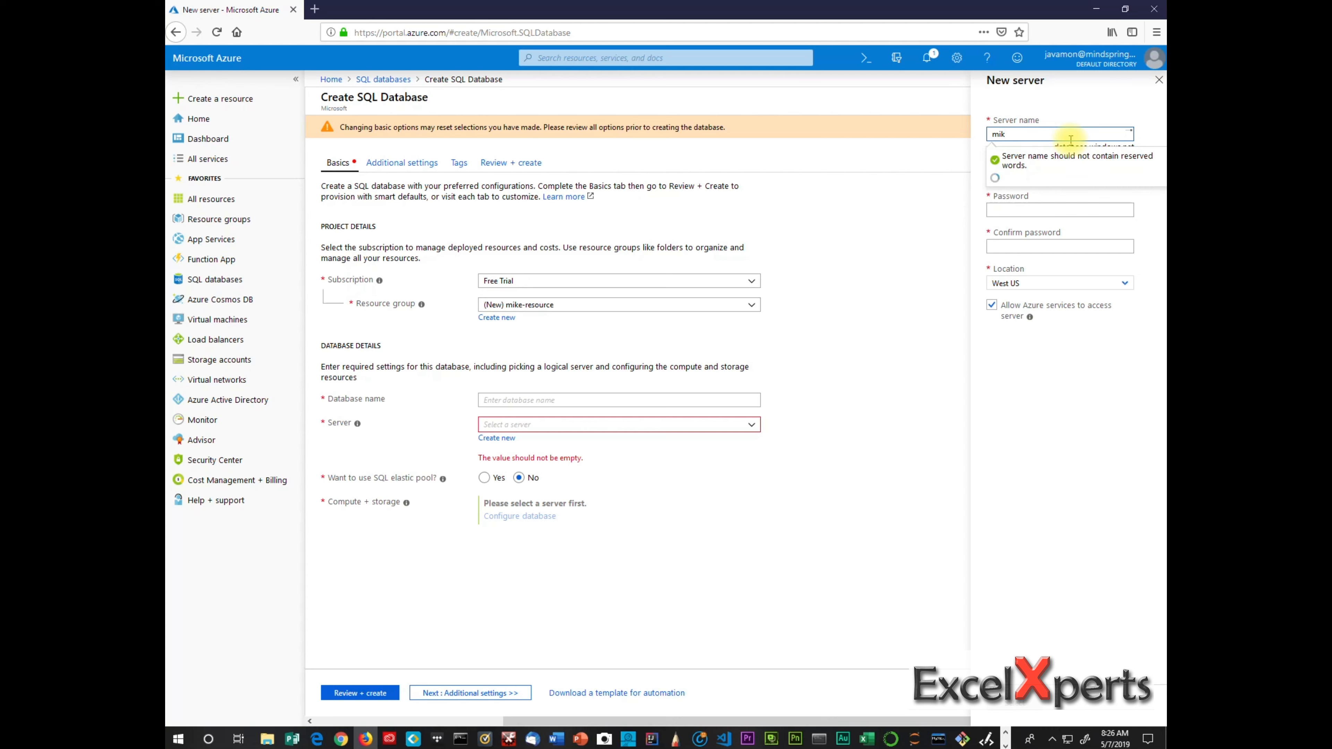
text(e-server)
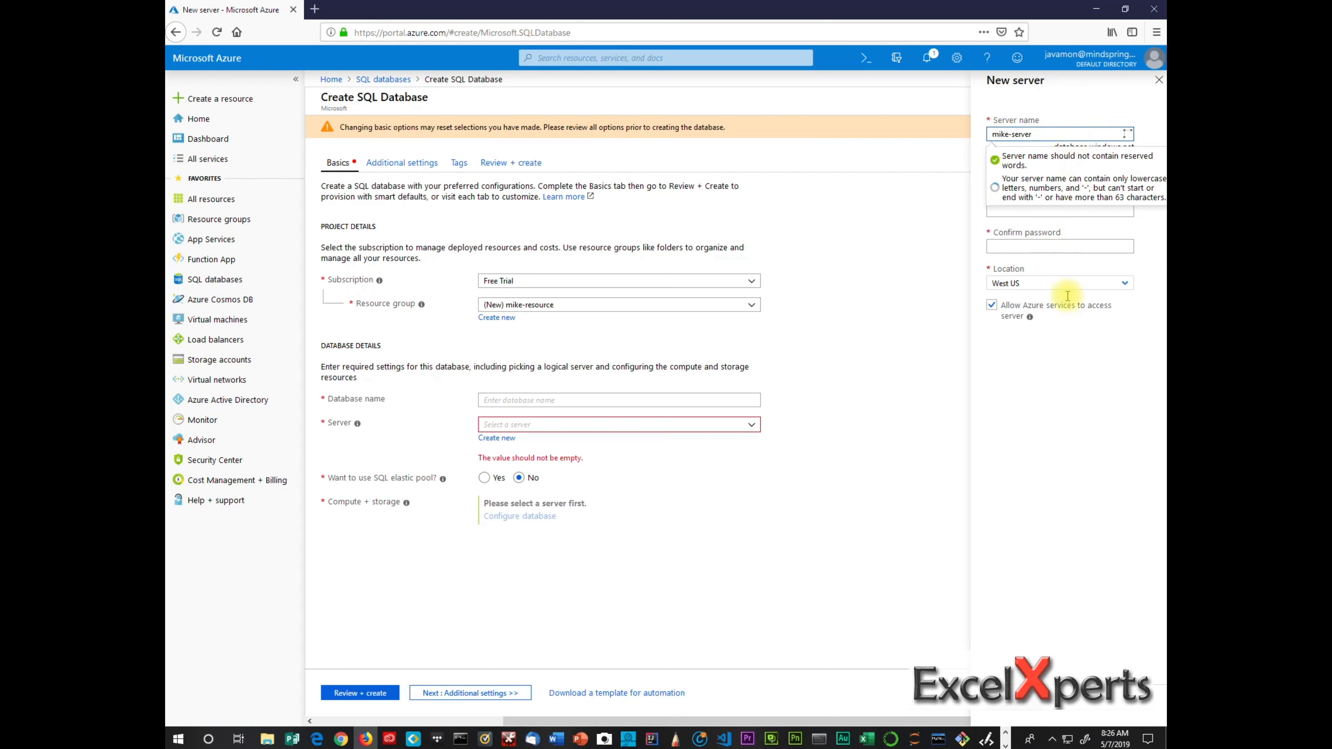
click(1090, 368)
click(1073, 175)
text(m)
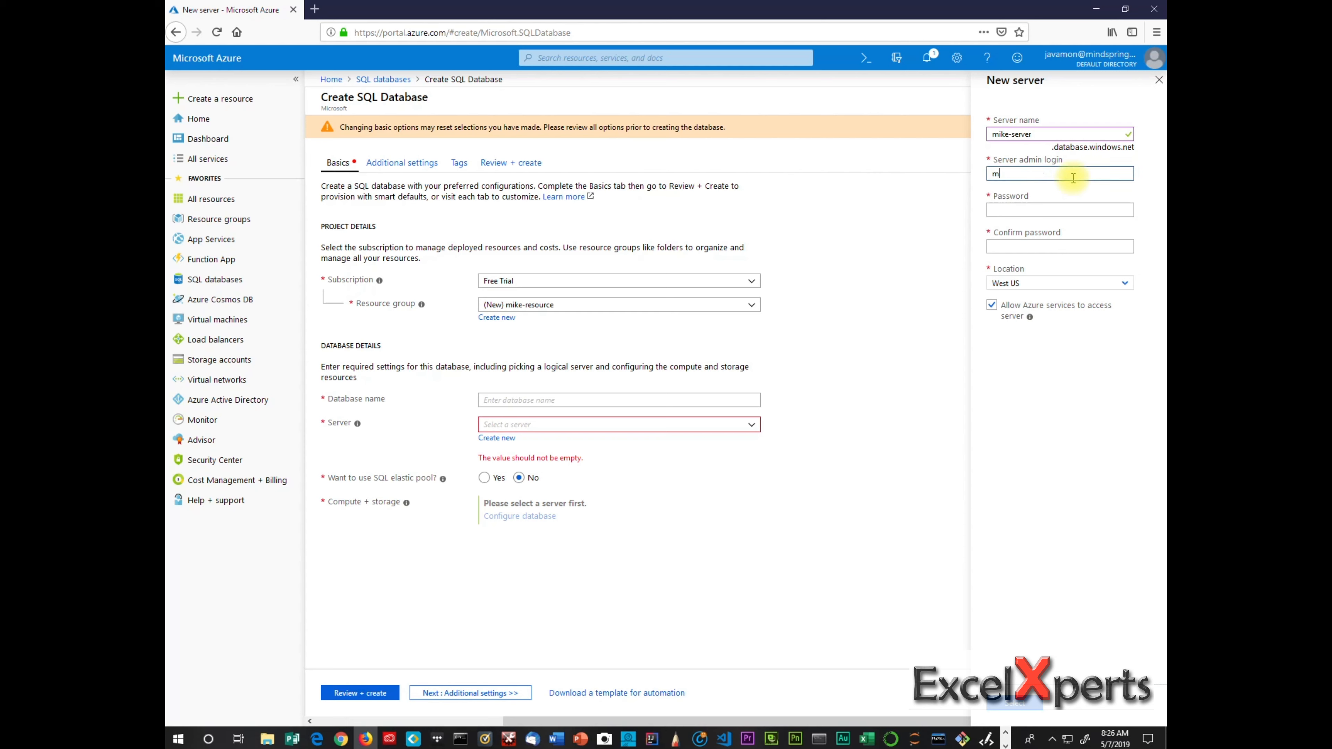
text(ike)
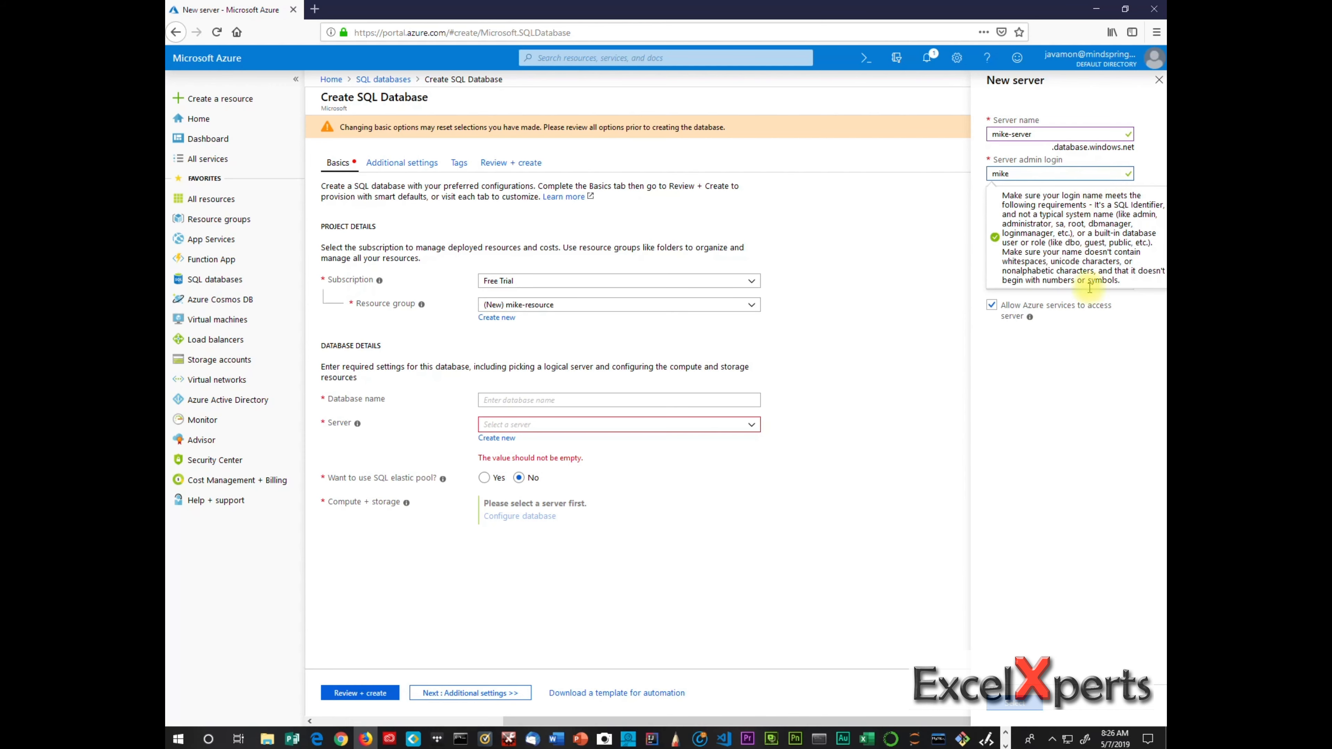
click(1127, 368)
Set and confirm the admin password, keep location West US, and confirm the server.
click(1073, 210)
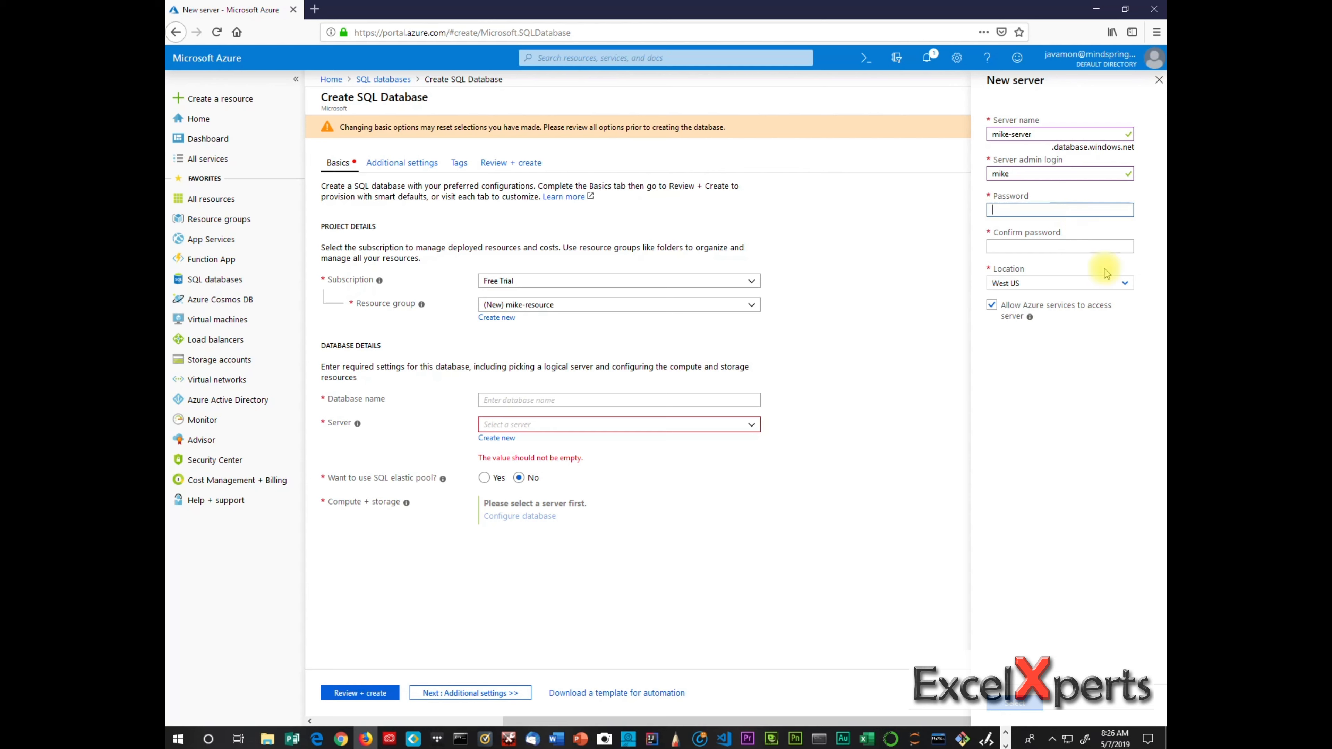
text(Password123!)
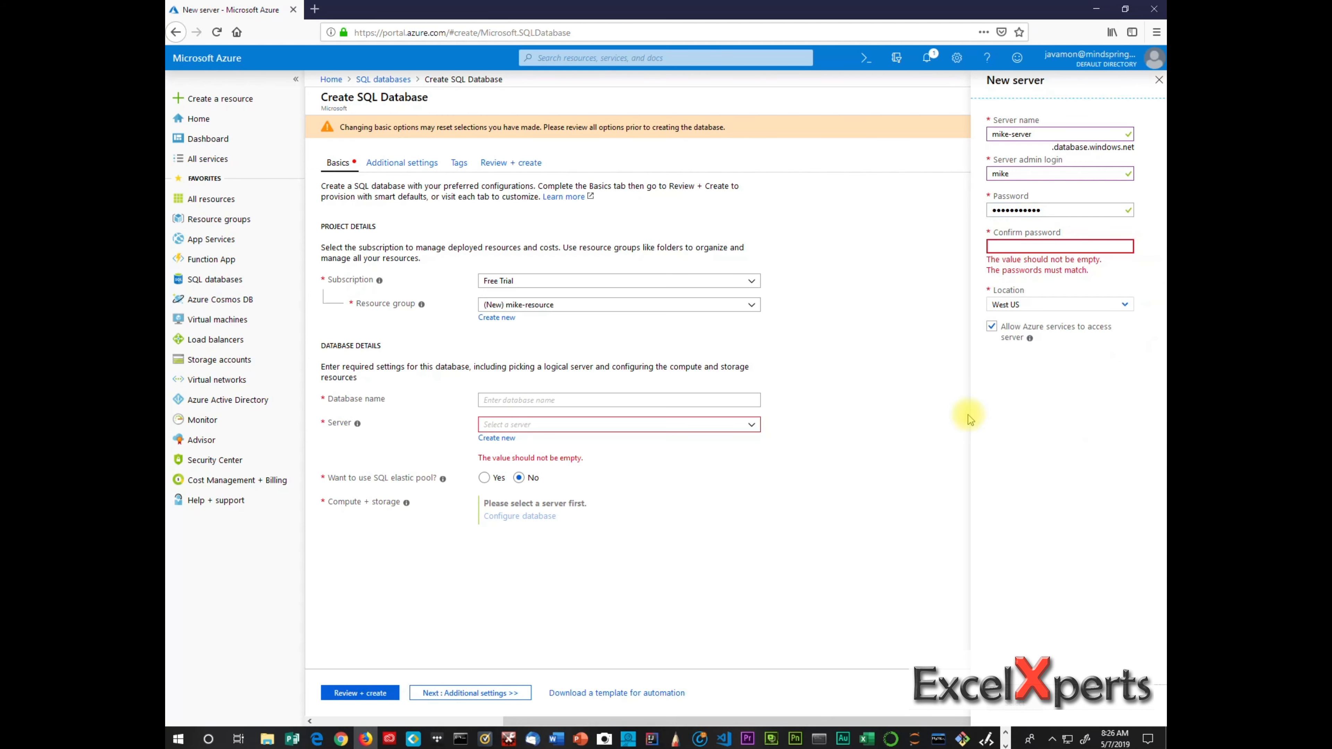
click(1029, 247)
text(Pa)
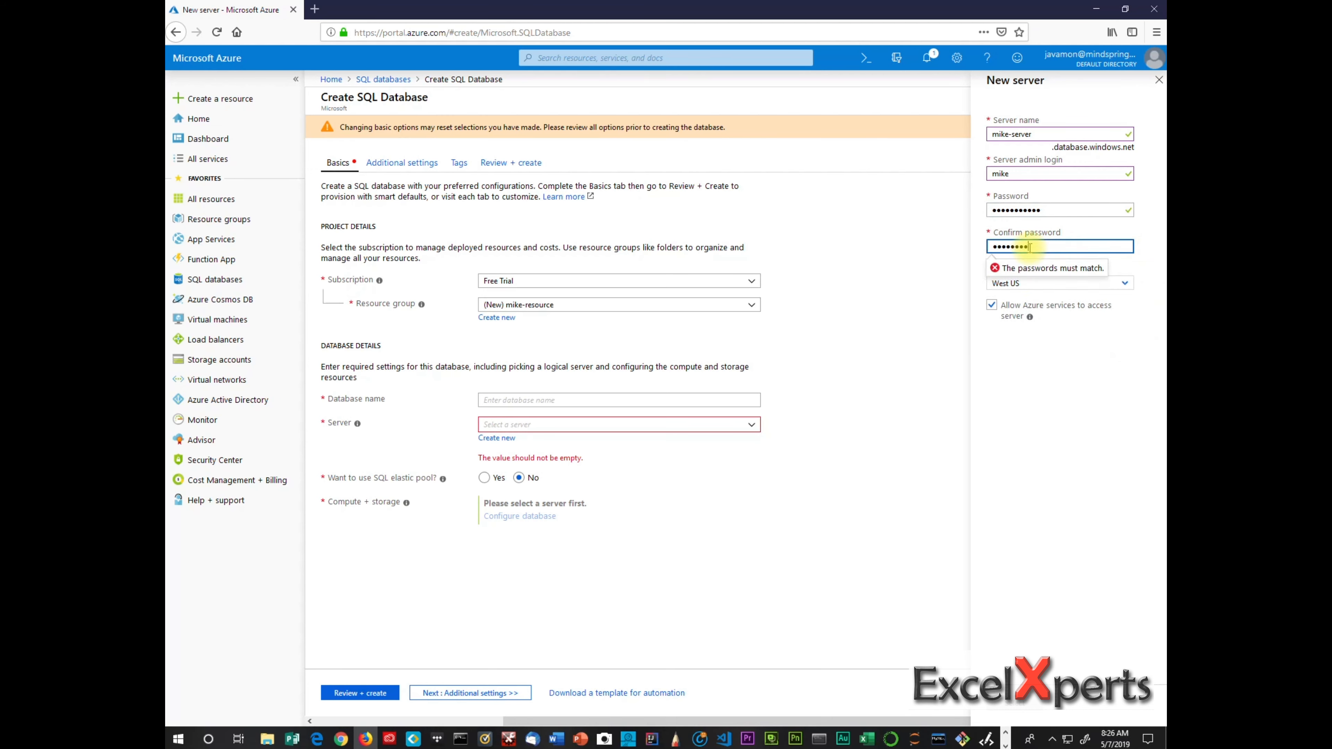
text(ssword123!)
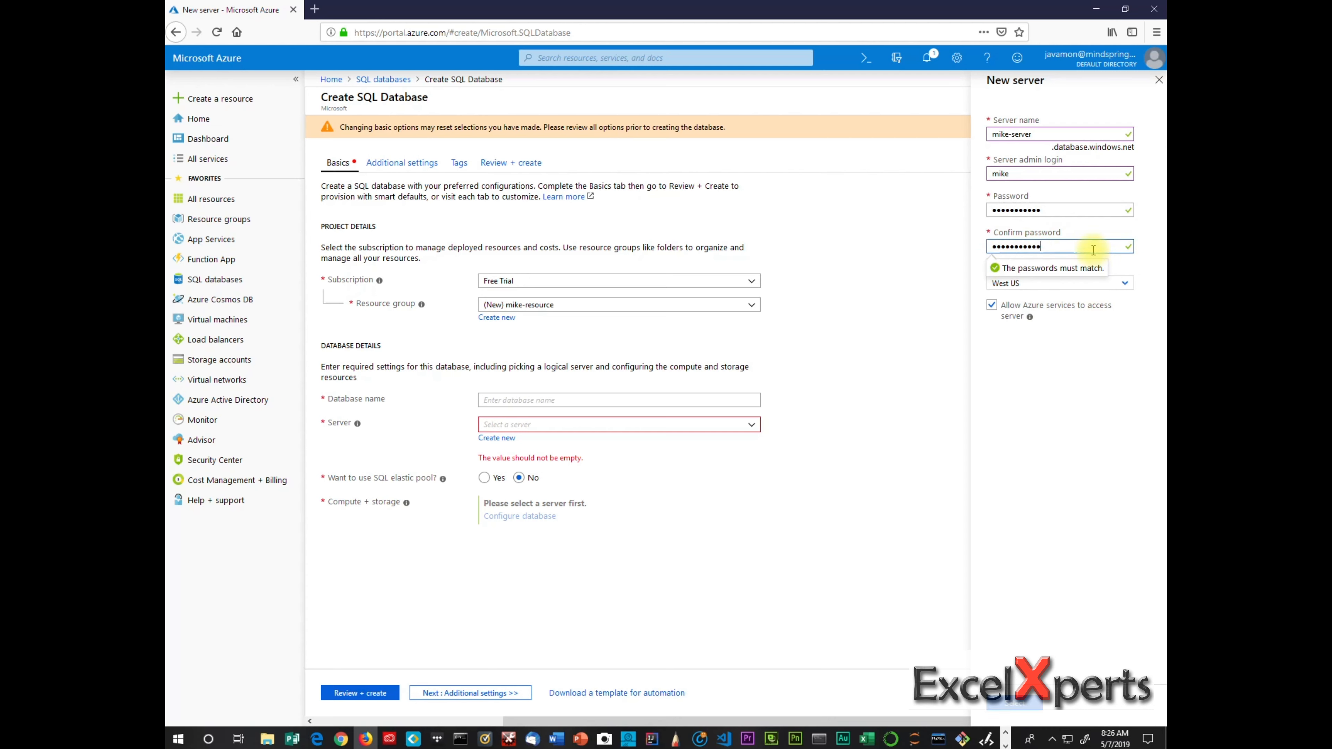
click(1058, 374)
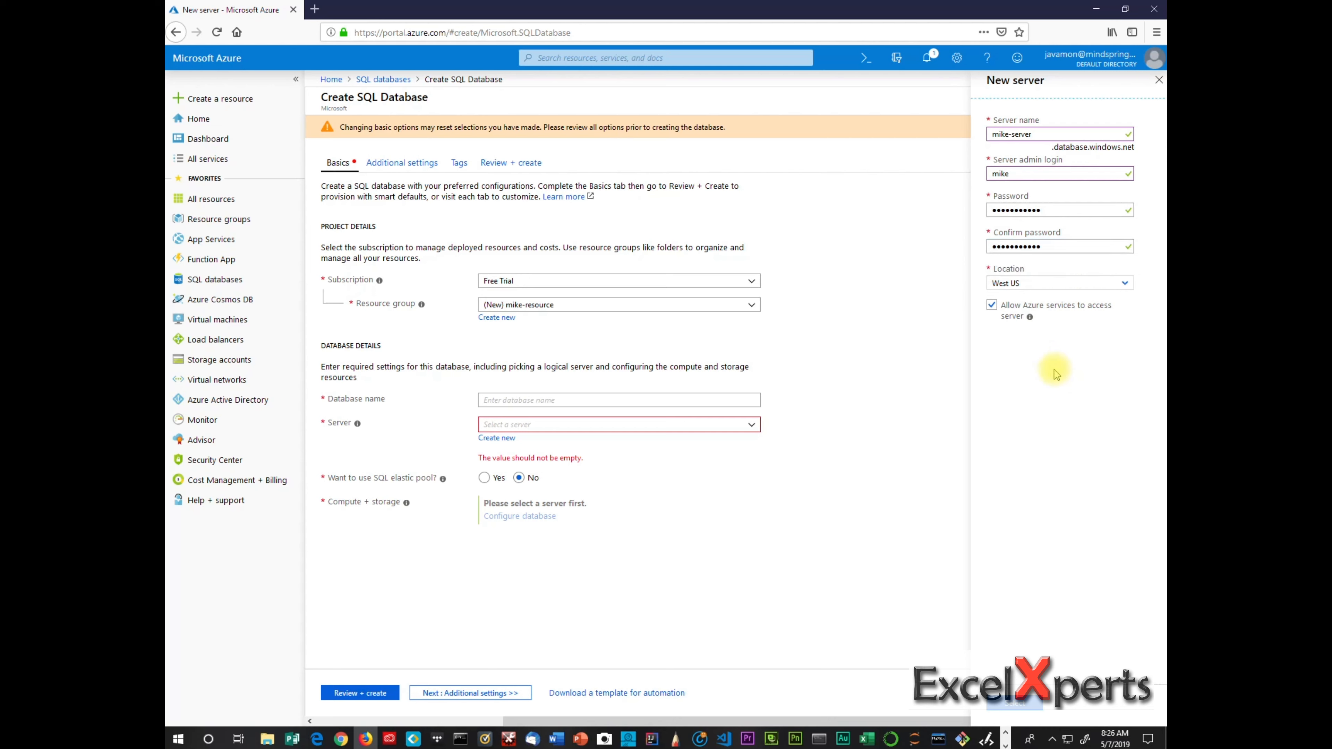
click(1127, 287)
click(1128, 287)
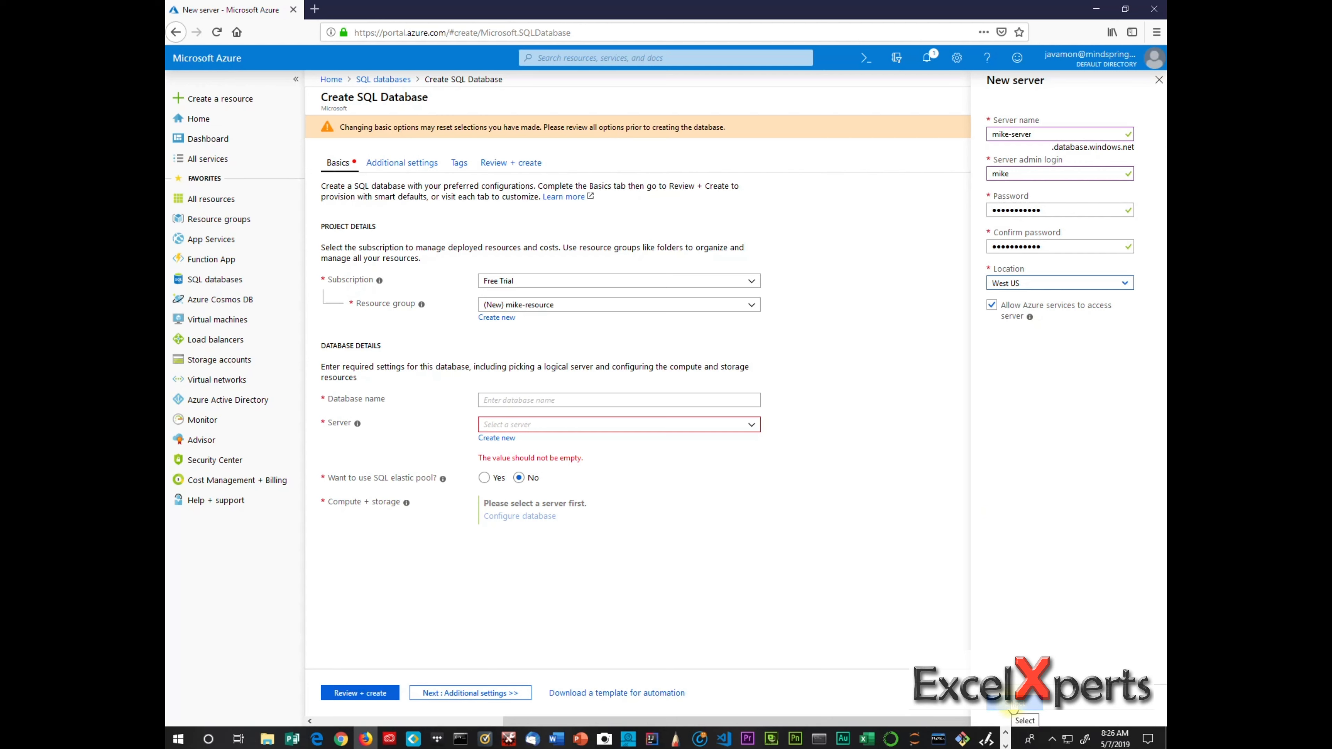
click(1014, 708)
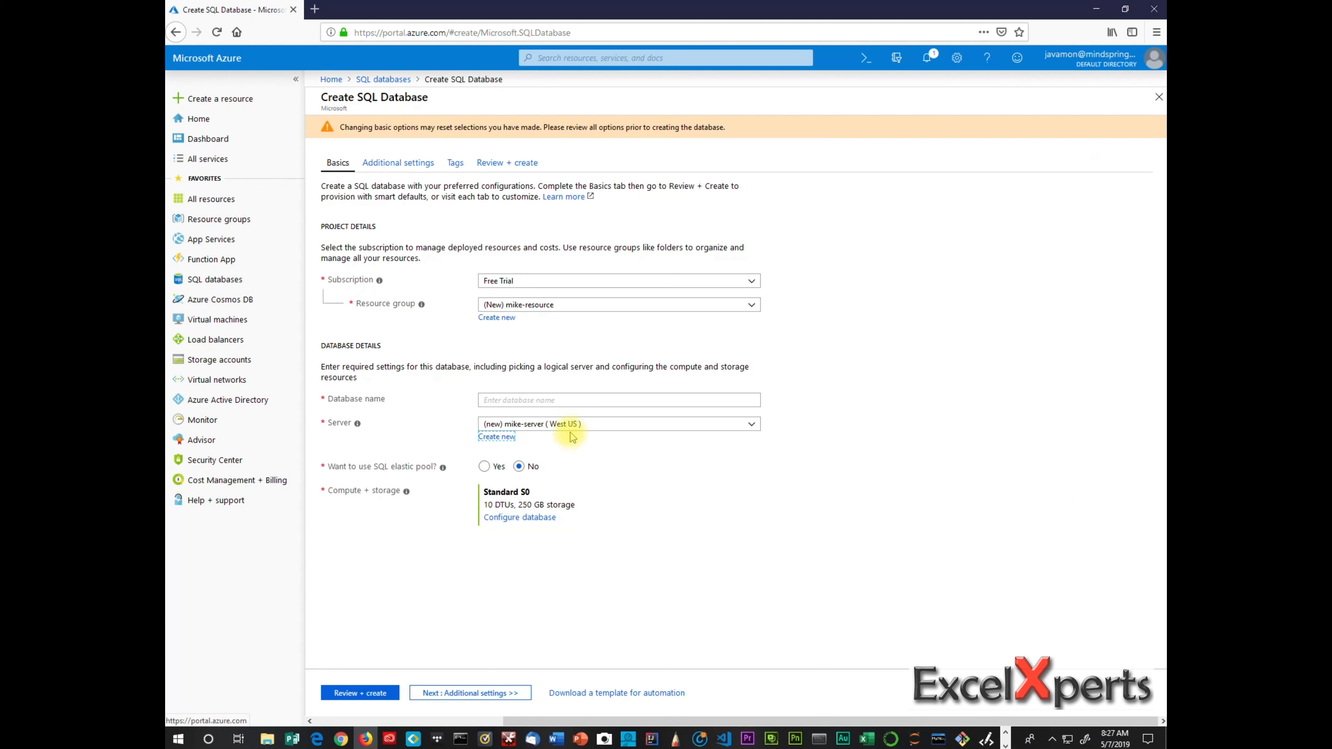
Name the database AdventureWorksLT and review its settings, estimated at 15.00 USD monthly.
click(579, 401)
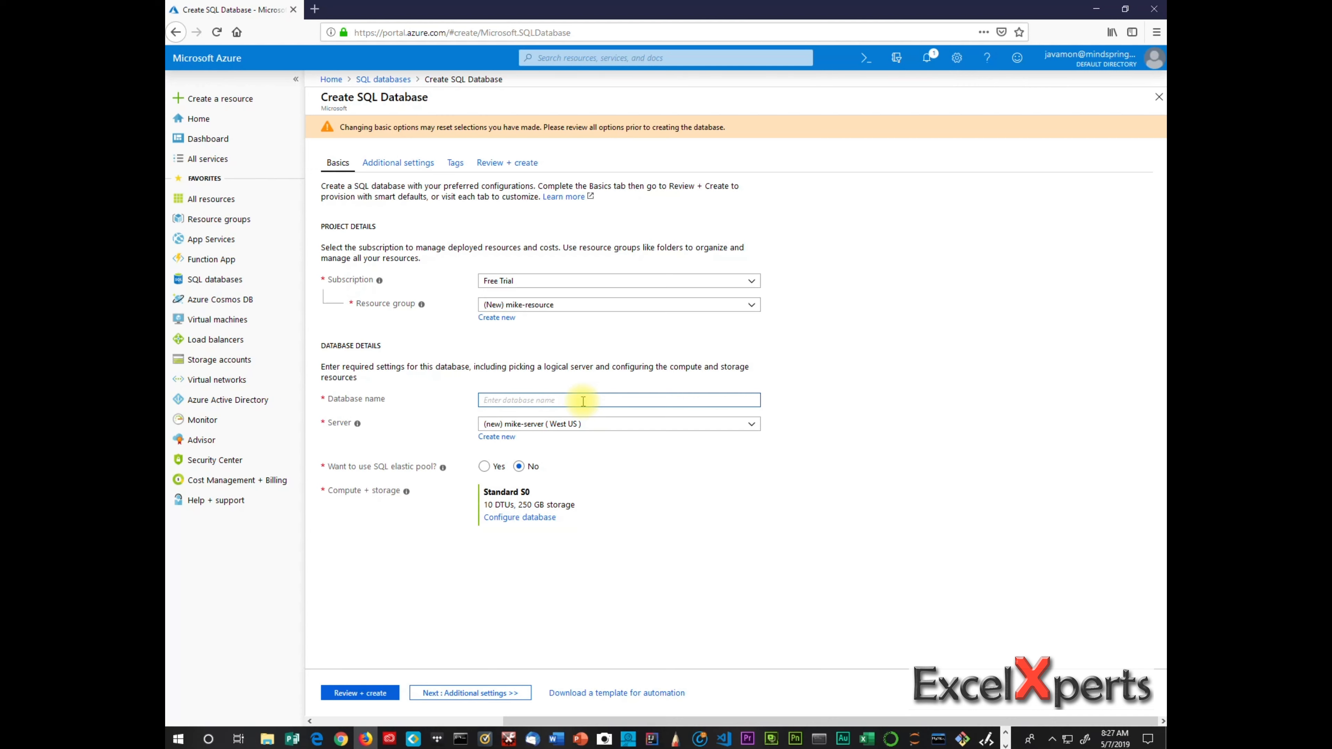
text(Adven)
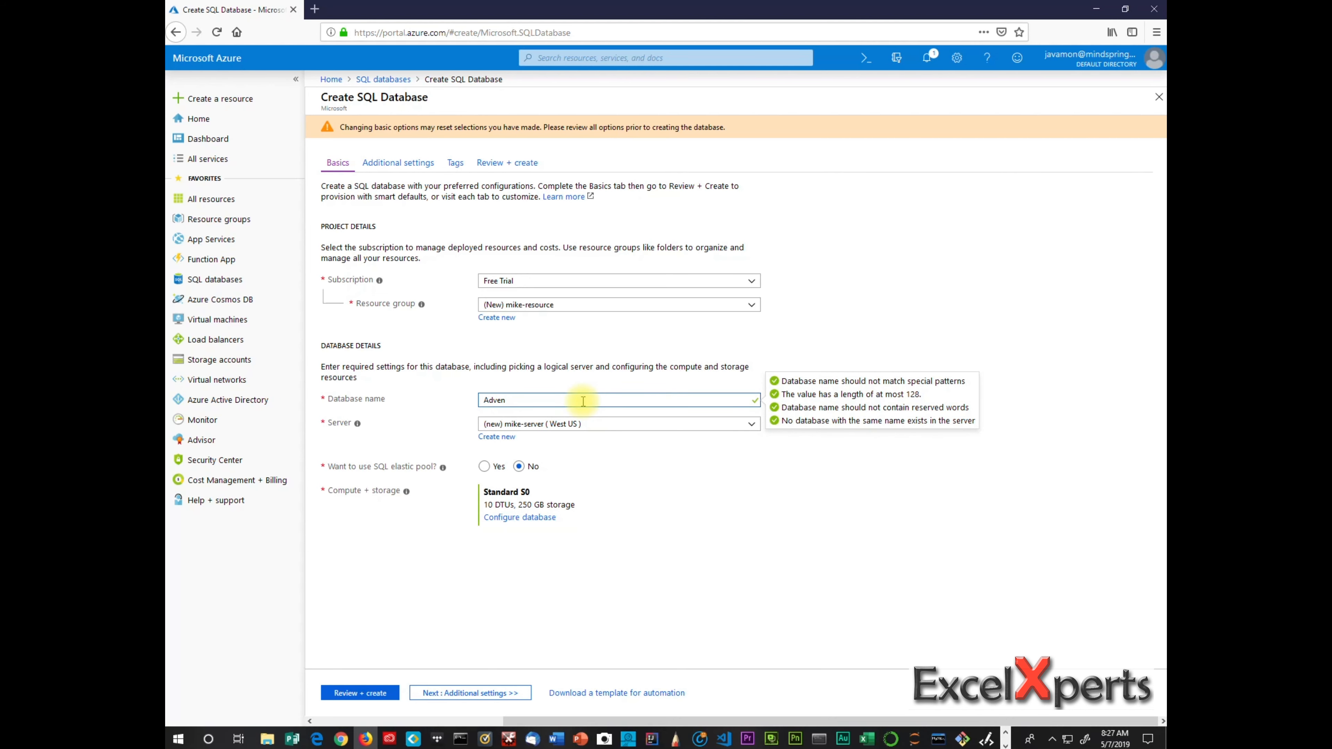
text(uureWorksLT)
click(737, 475)
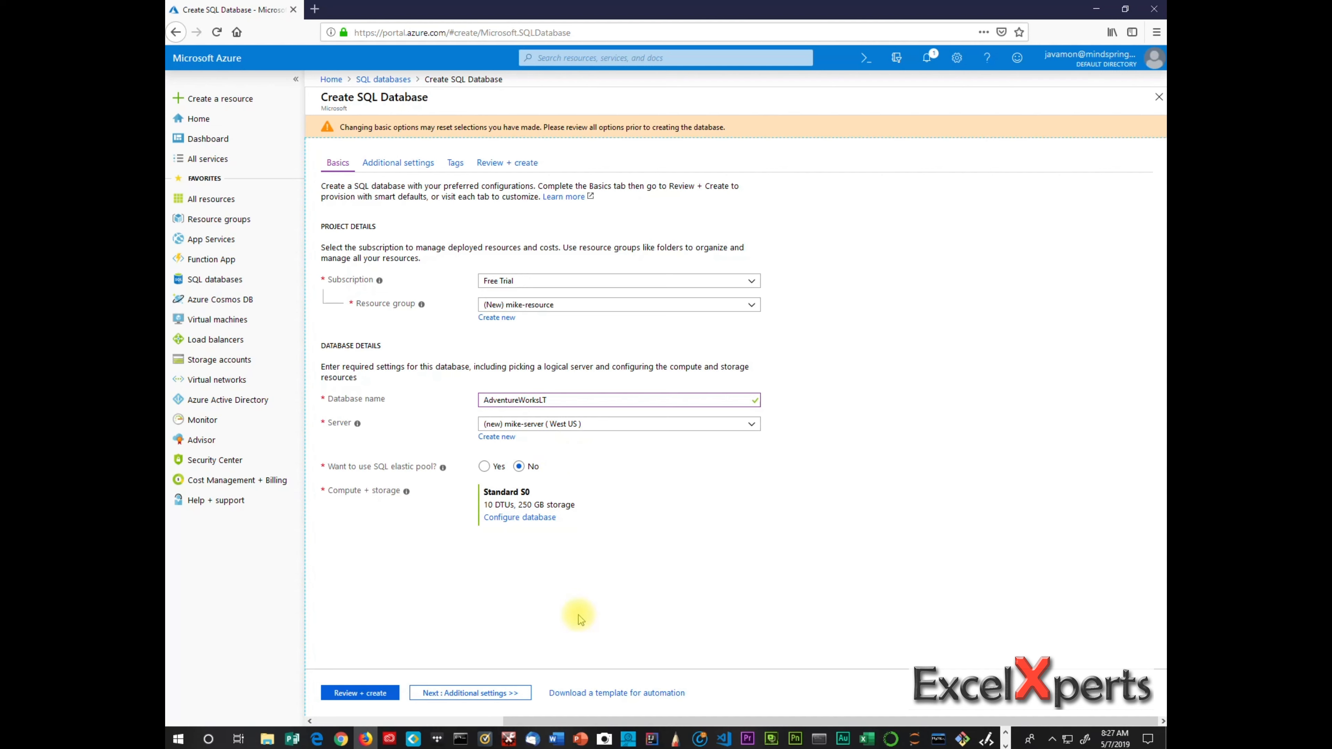
click(375, 694)
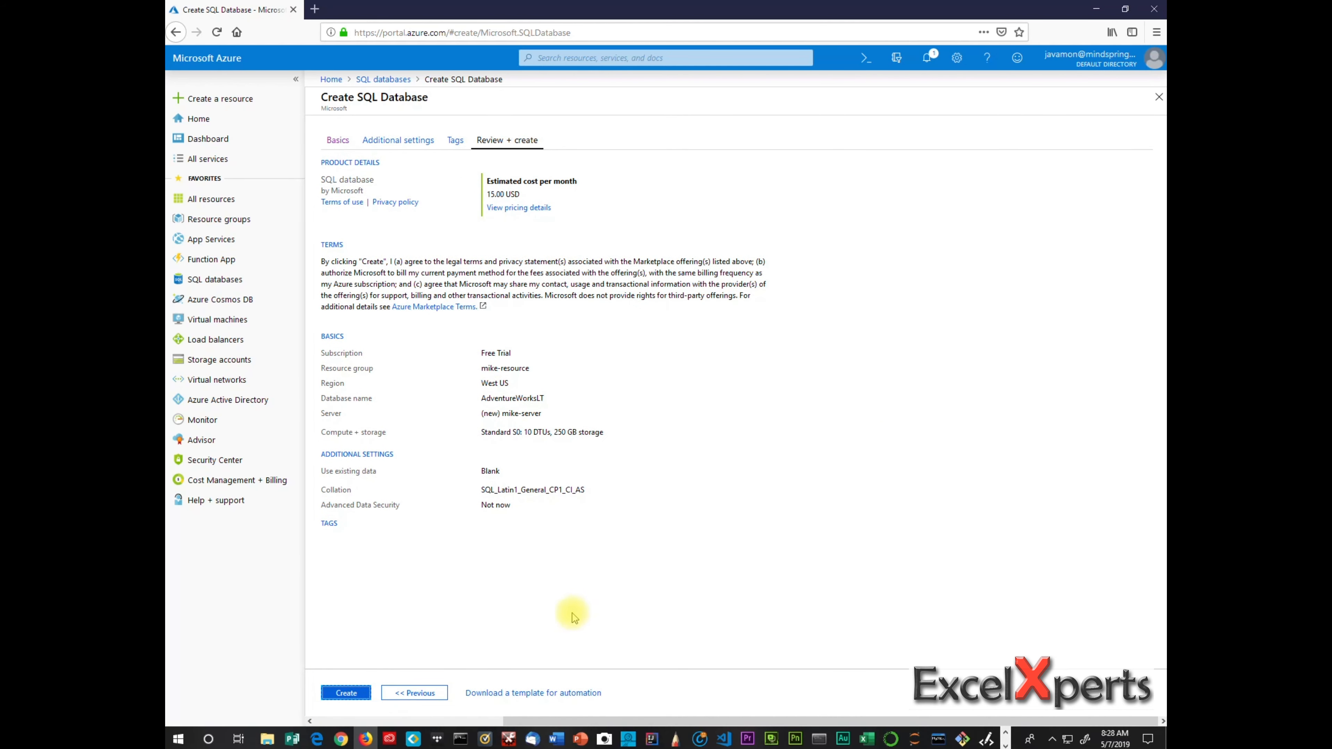
Submit creation of AdventureWorksLT and mike-server, starting the deployment.
click(359, 692)
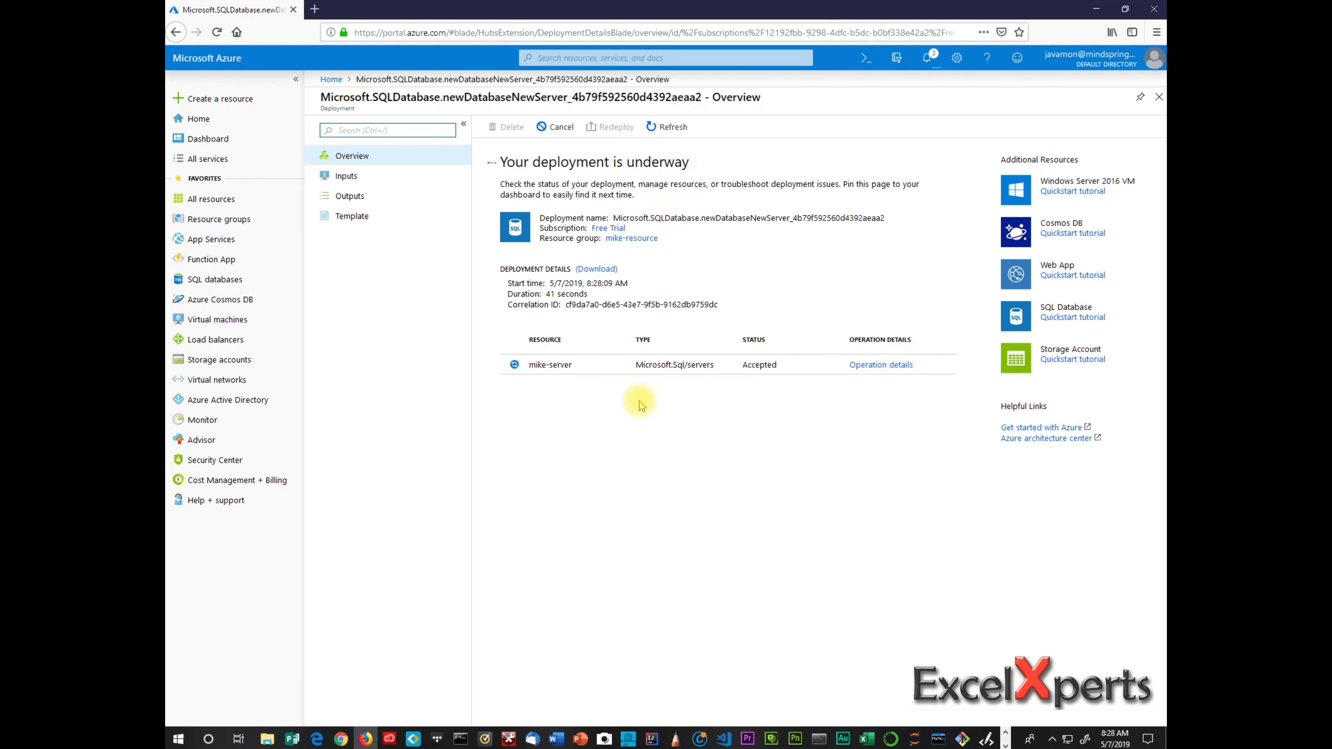
After the deployment succeeds, open mike-server, which lists AdventureWorksLT as Online.
click(521, 367)
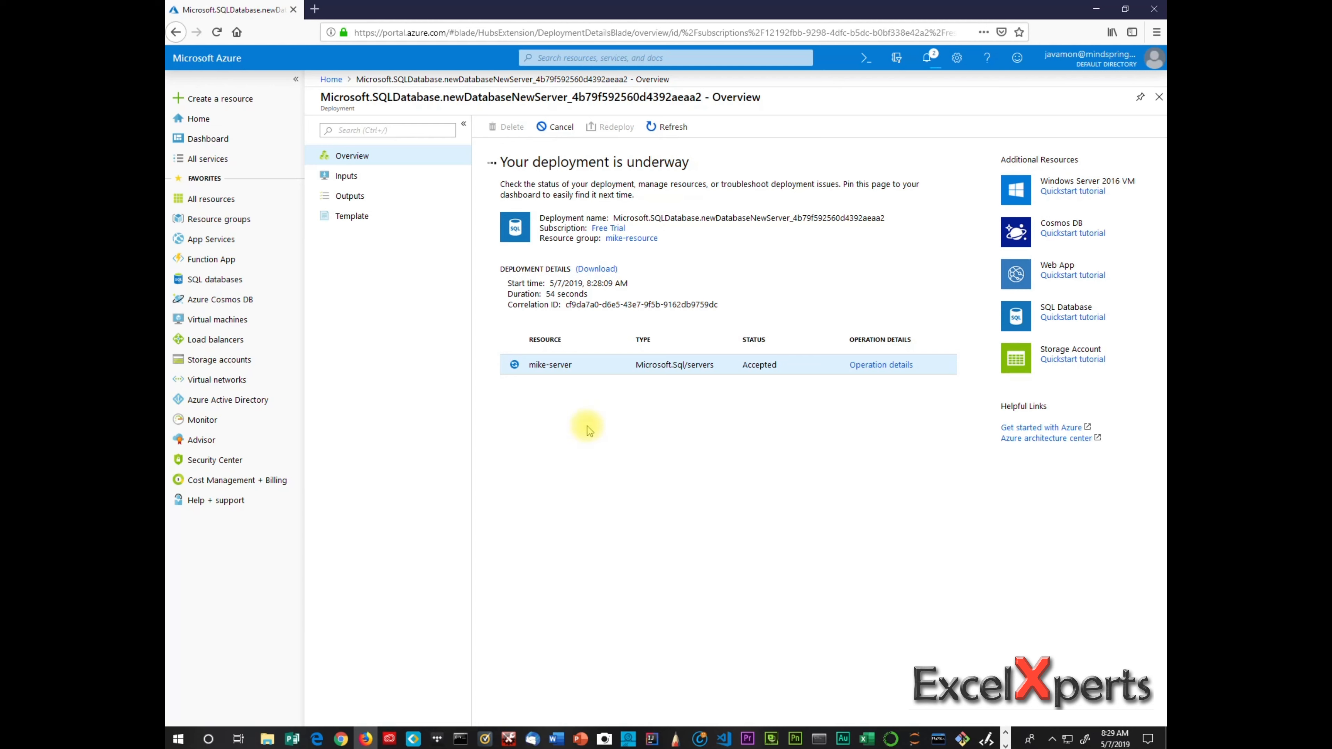
click(548, 364)
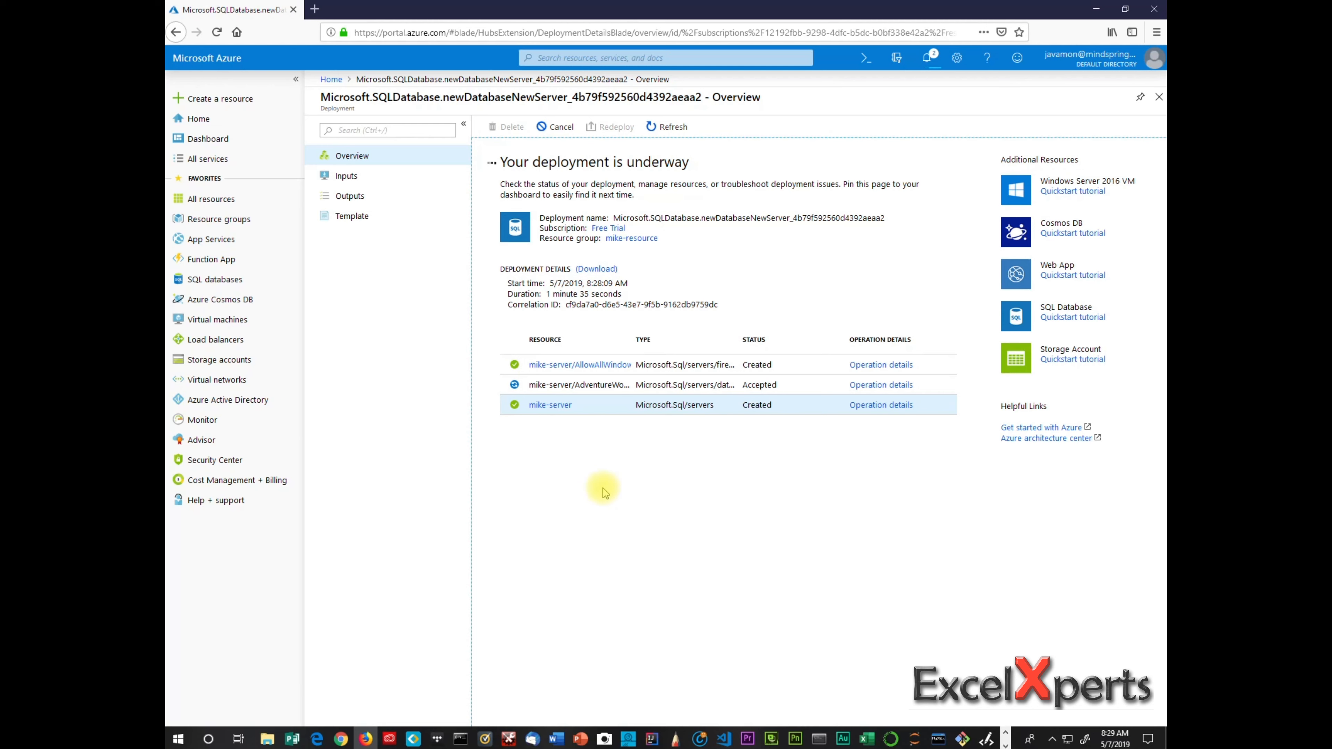
click(550, 405)
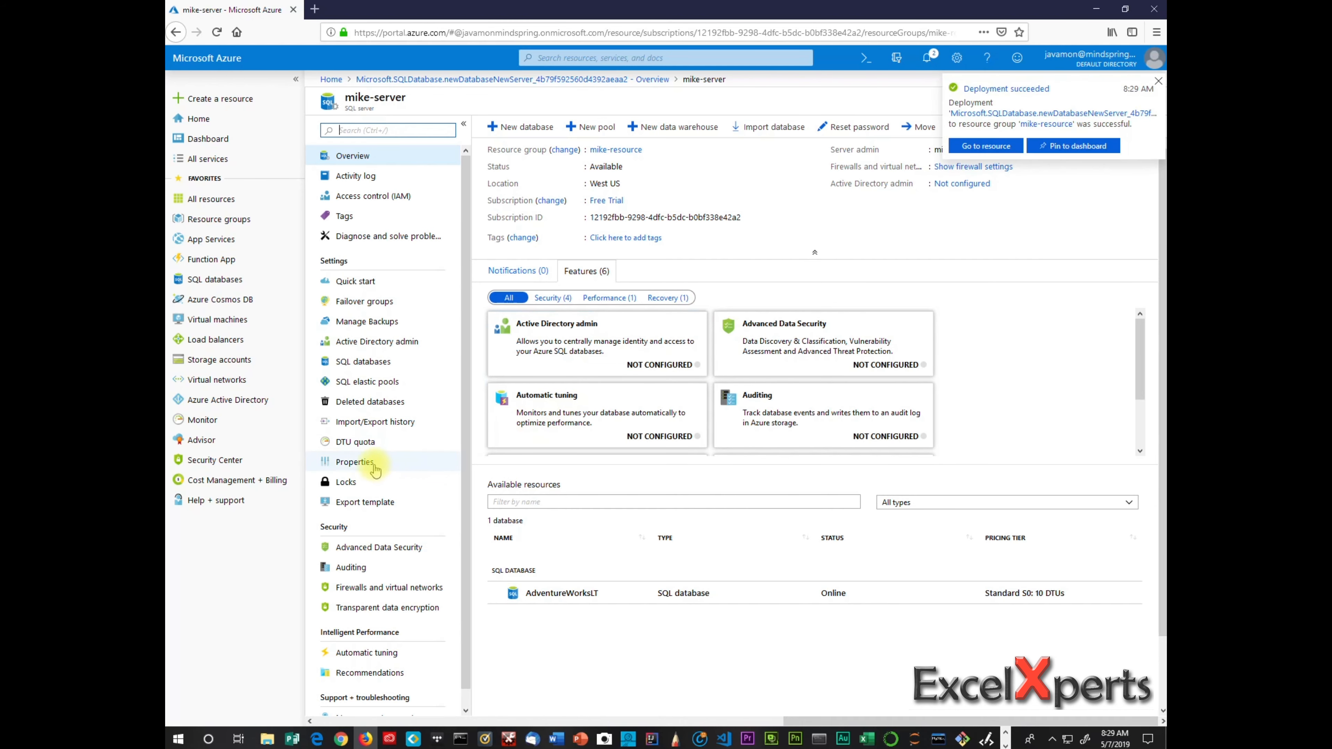
View mike-server's Properties and select its server name mike-server.database.windows.net.
click(355, 462)
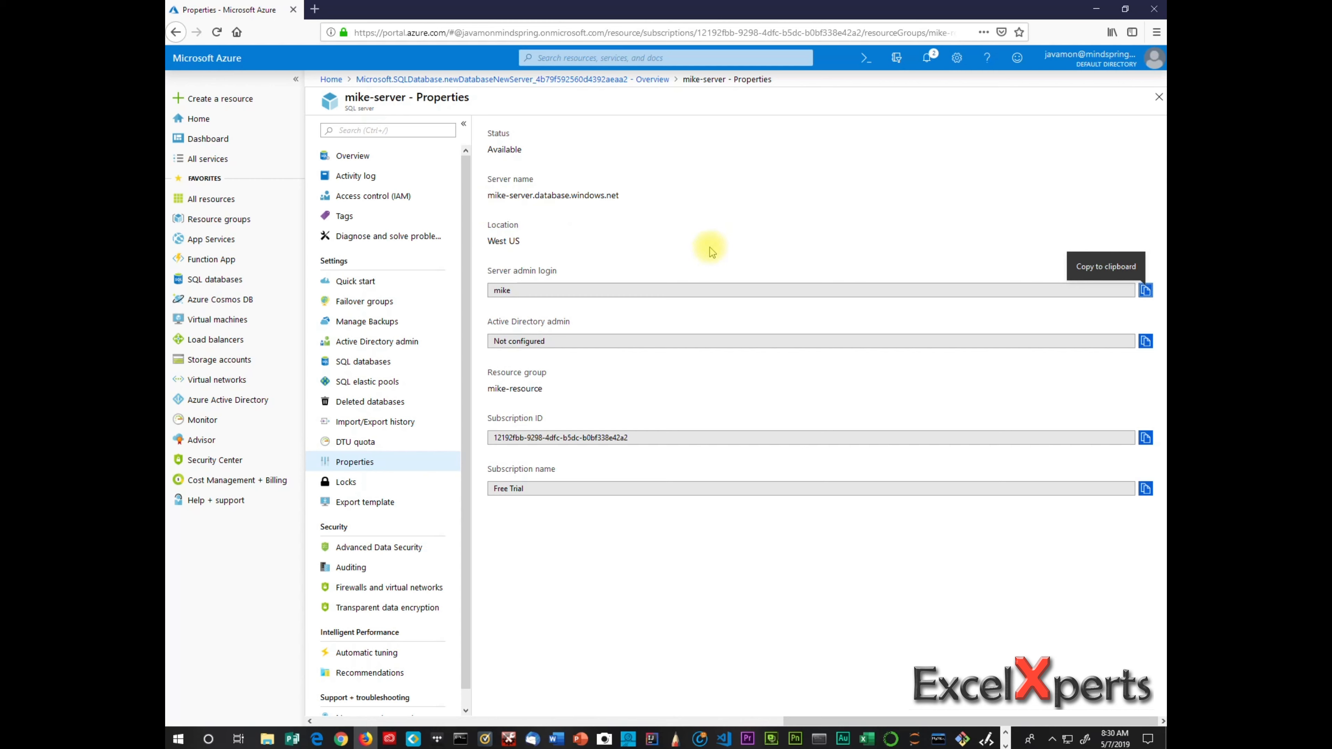
click(619, 198)
drag(619, 199, 487, 196)
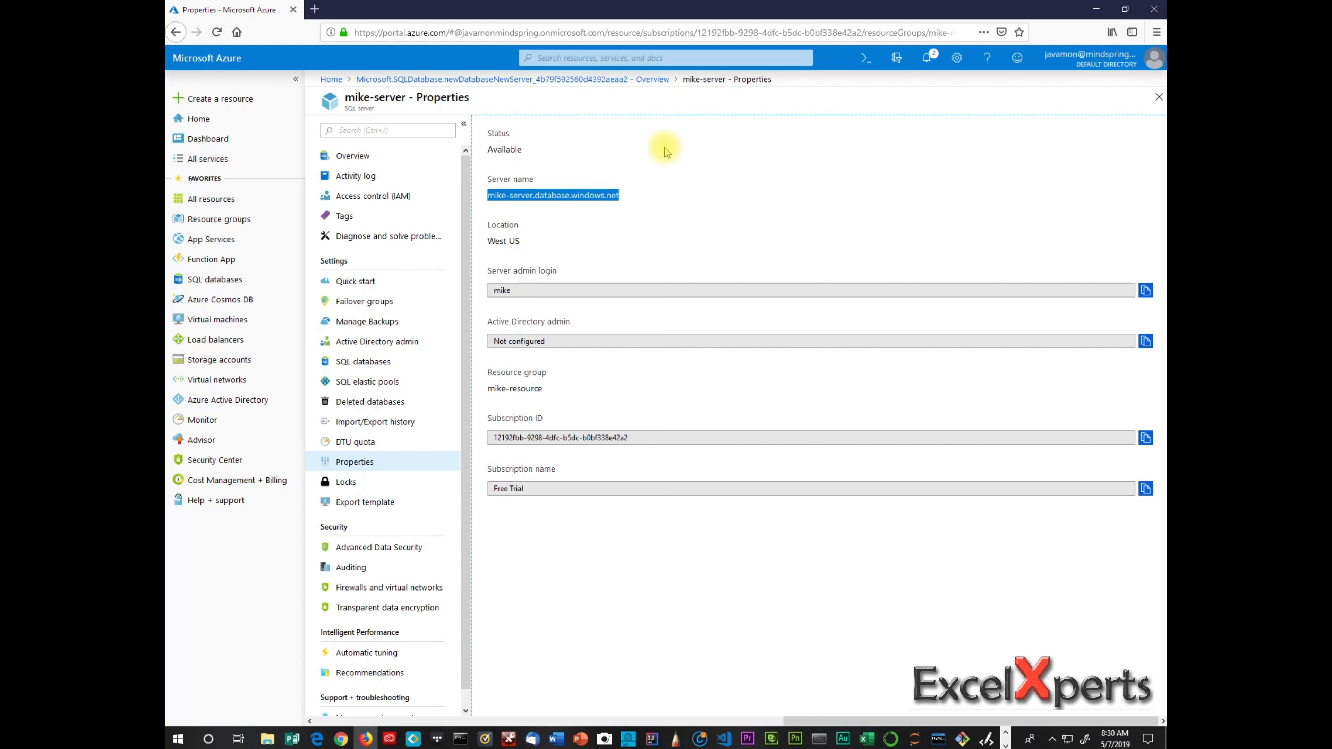
click(718, 208)
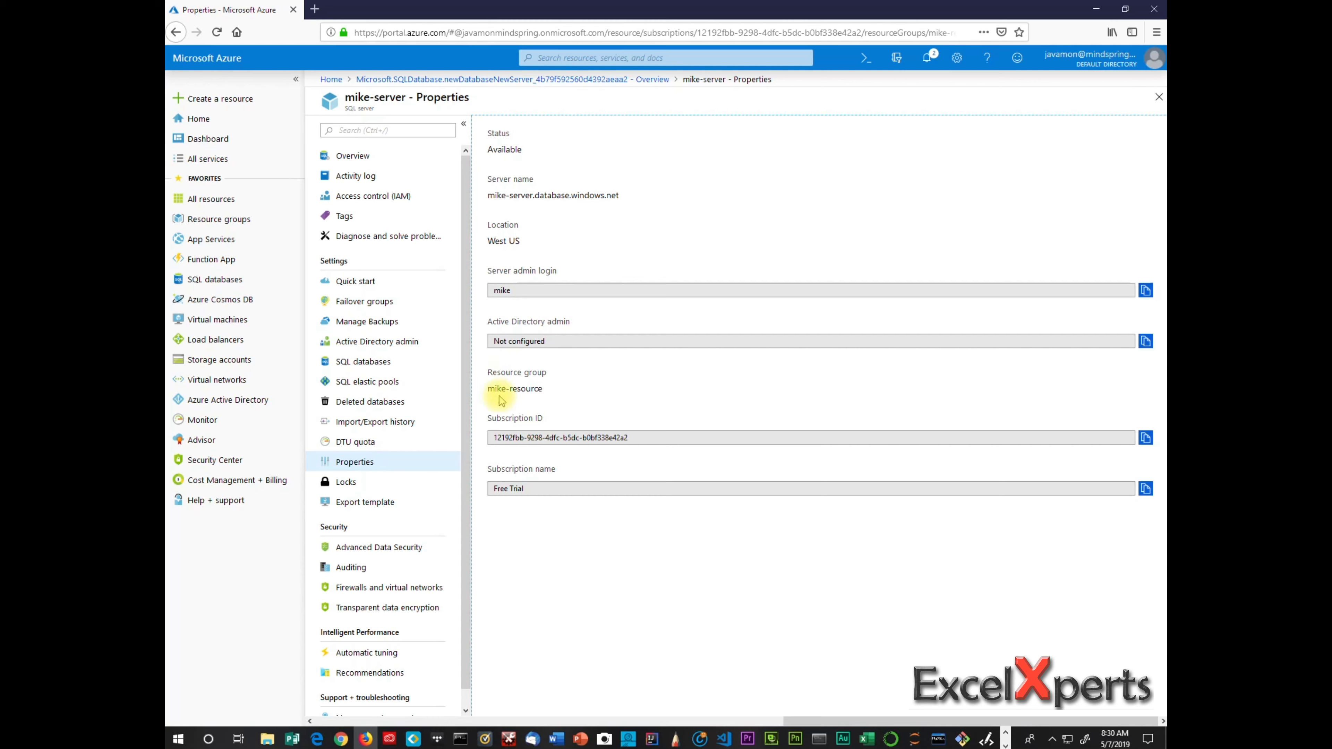
click(436, 590)
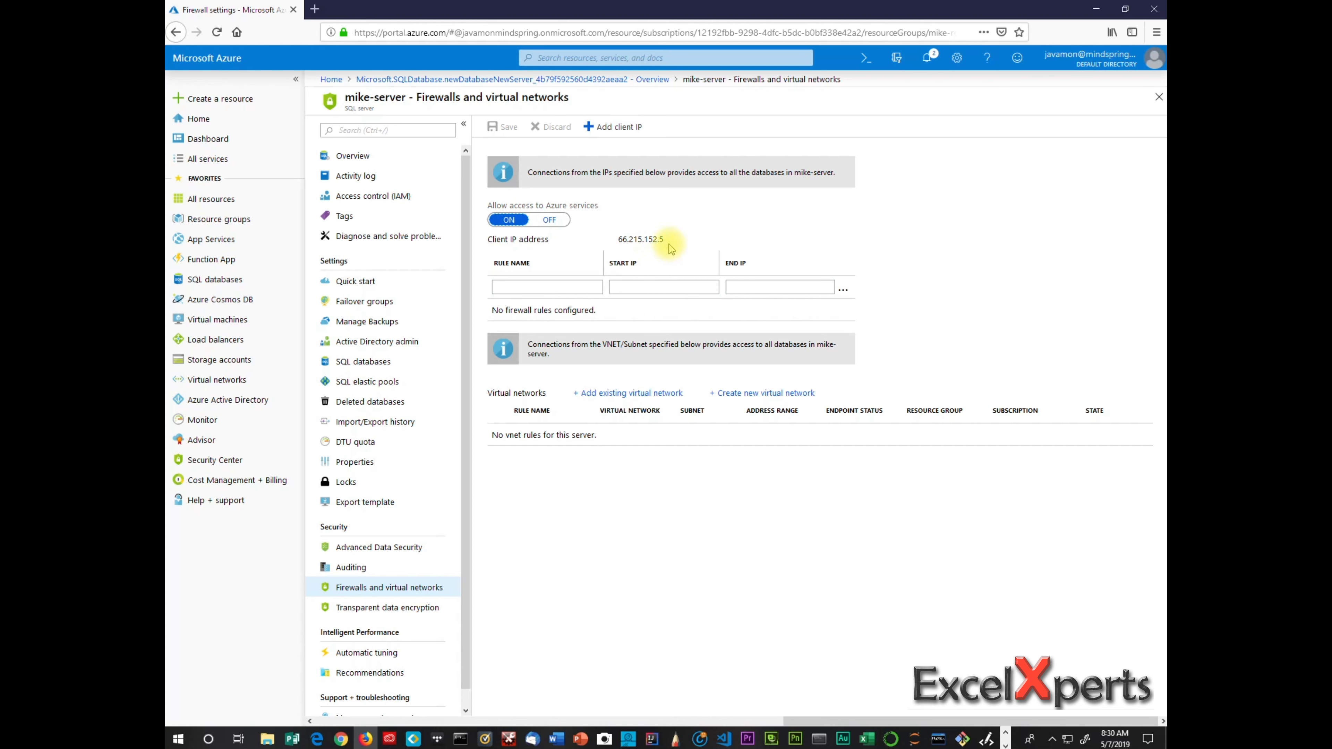
Add a firewall rule named sample with start and end IP 66.215.152.5.
click(550, 287)
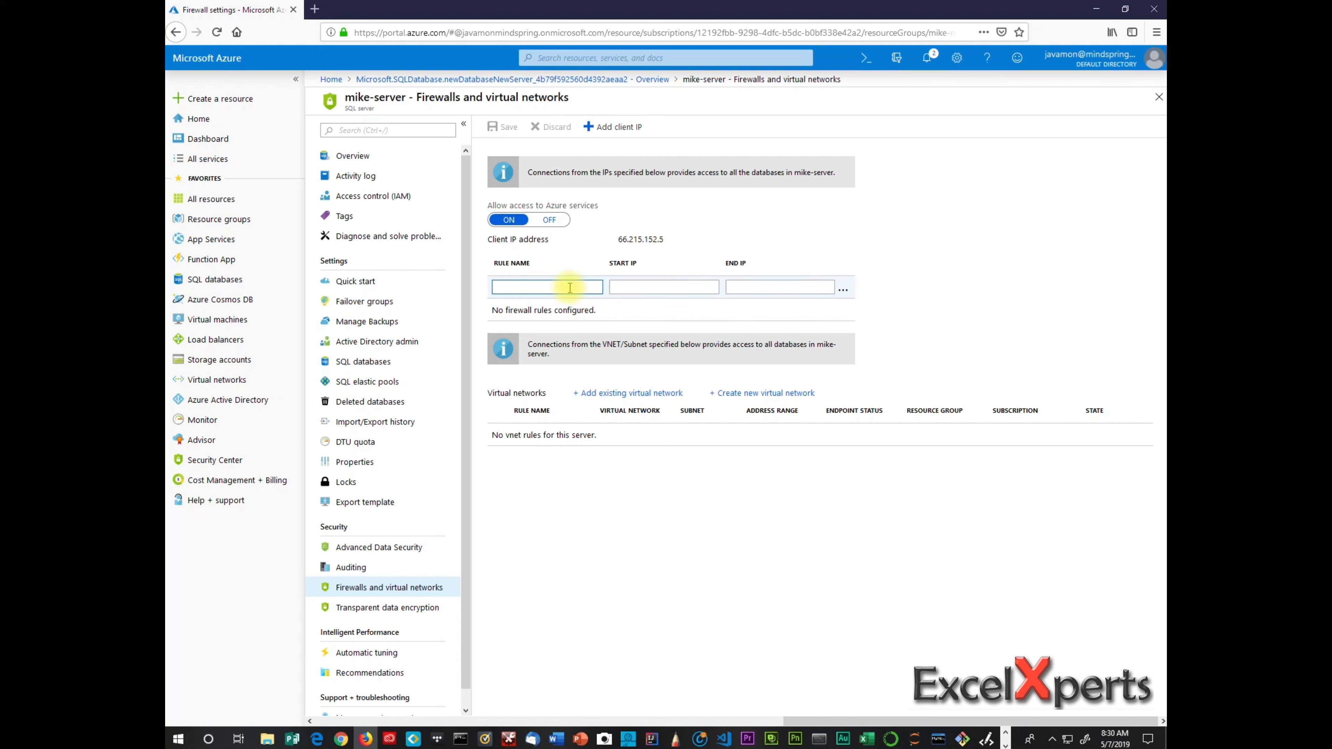
drag(665, 239, 609, 248)
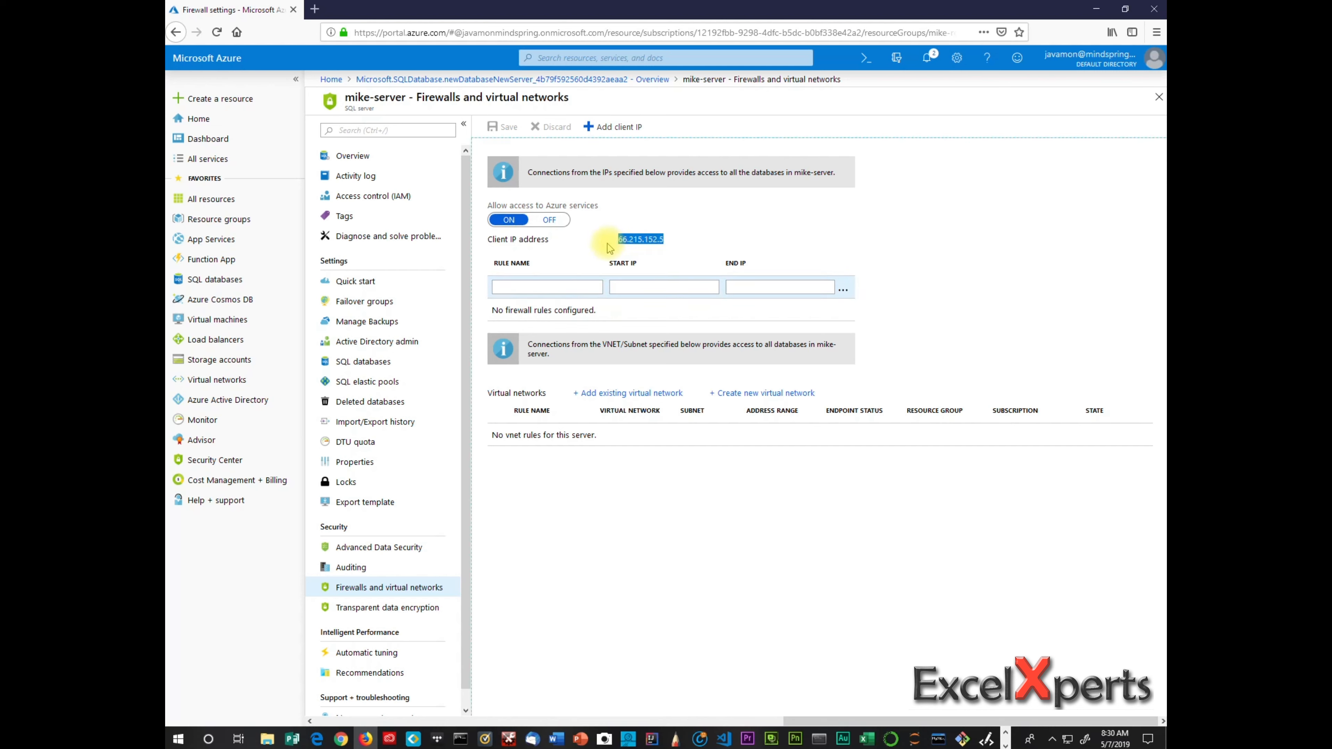
click(545, 290)
text(sample)
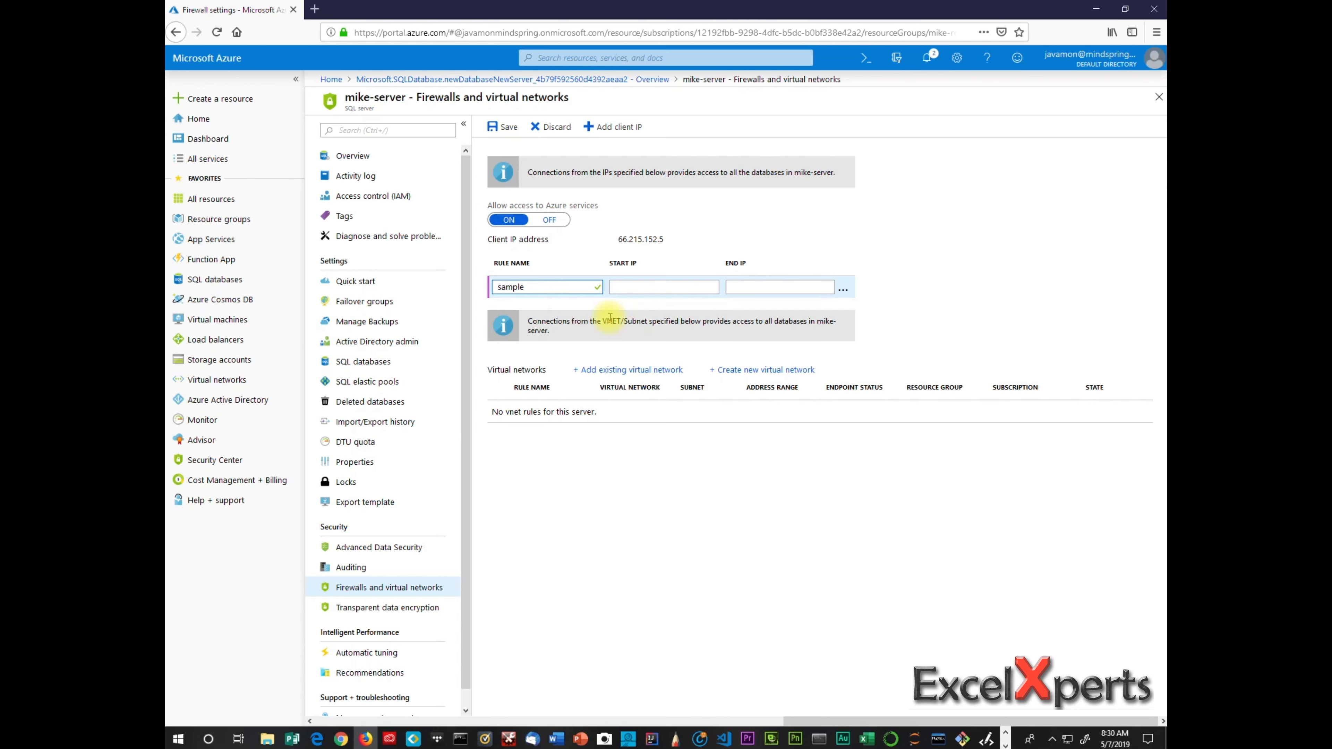
click(651, 281)
text(66.215.152.5)
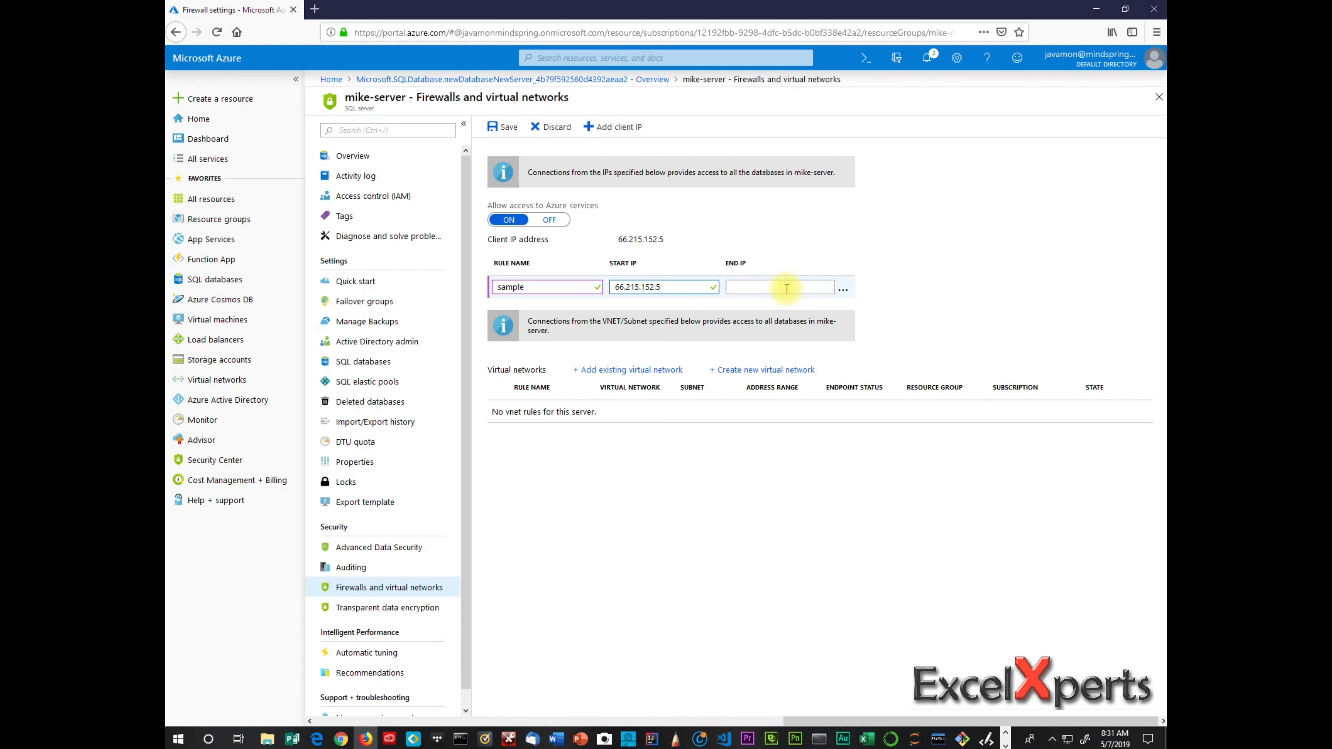
click(785, 289)
key(ctrl+v)
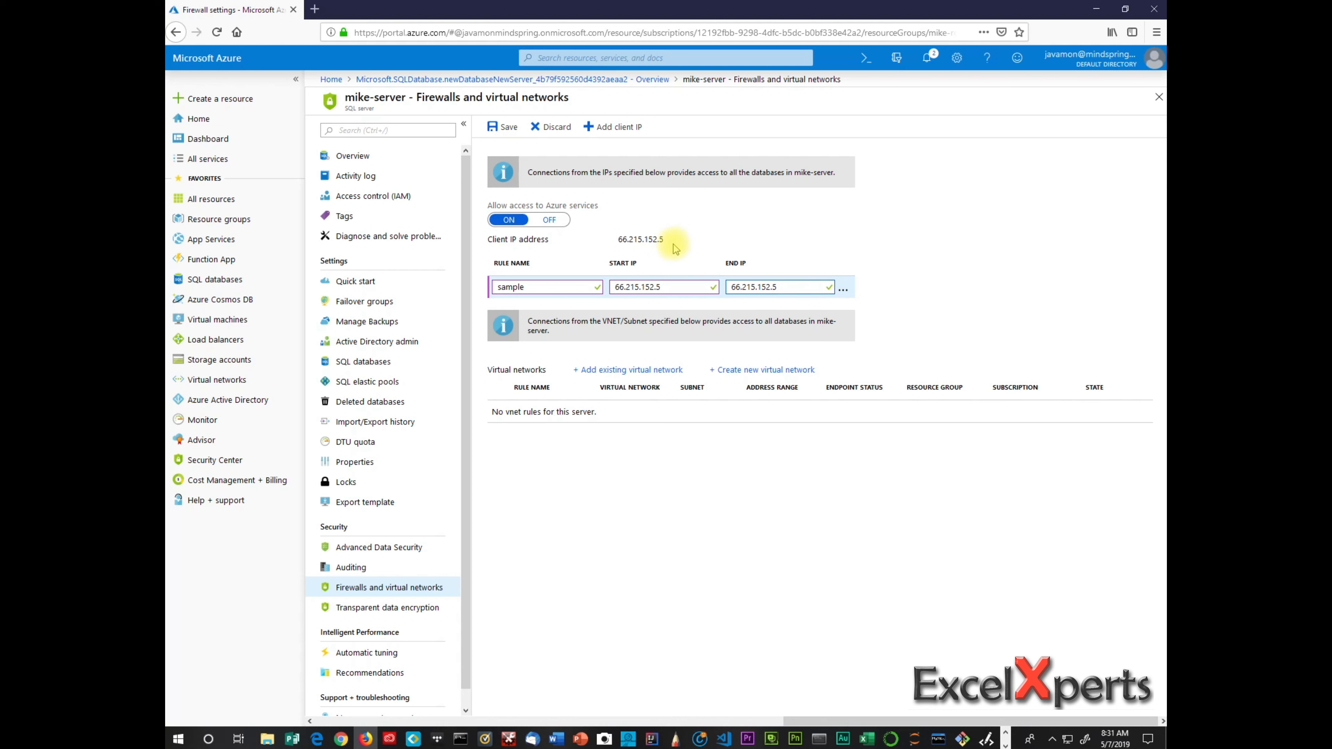
click(843, 291)
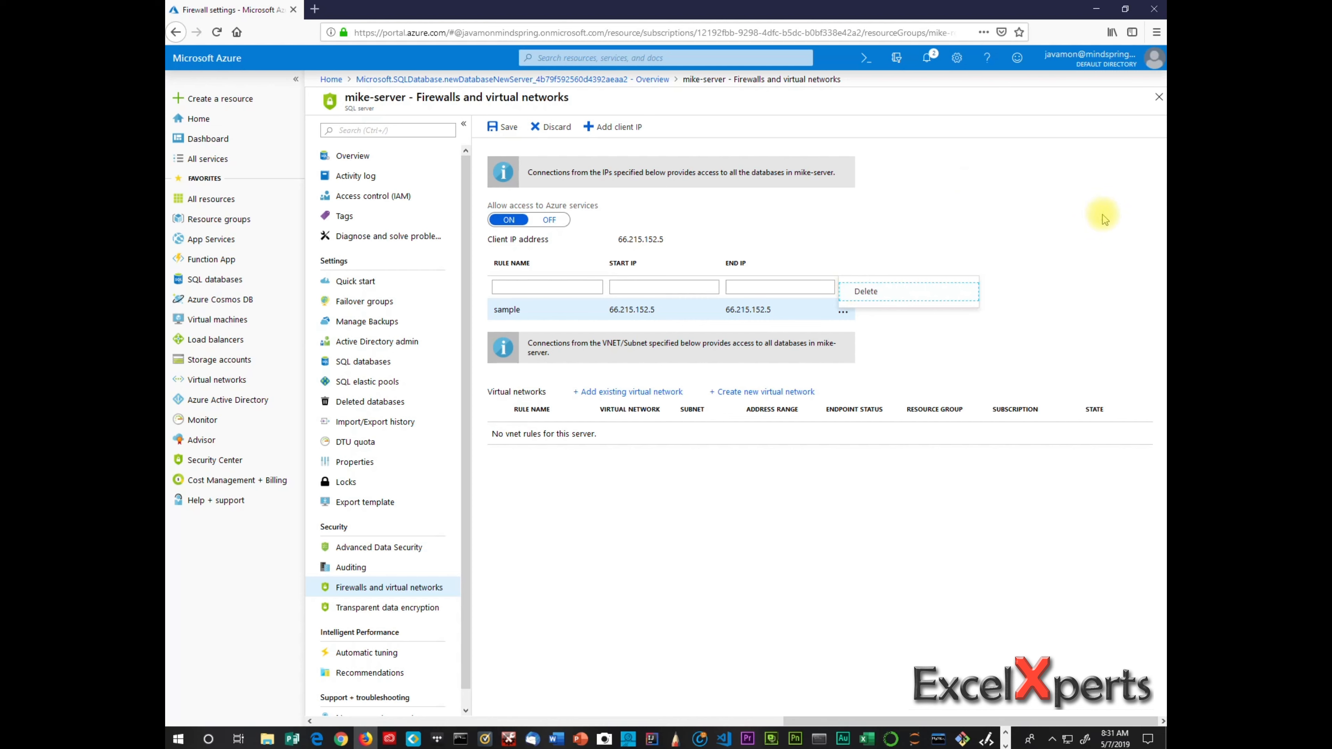
click(913, 202)
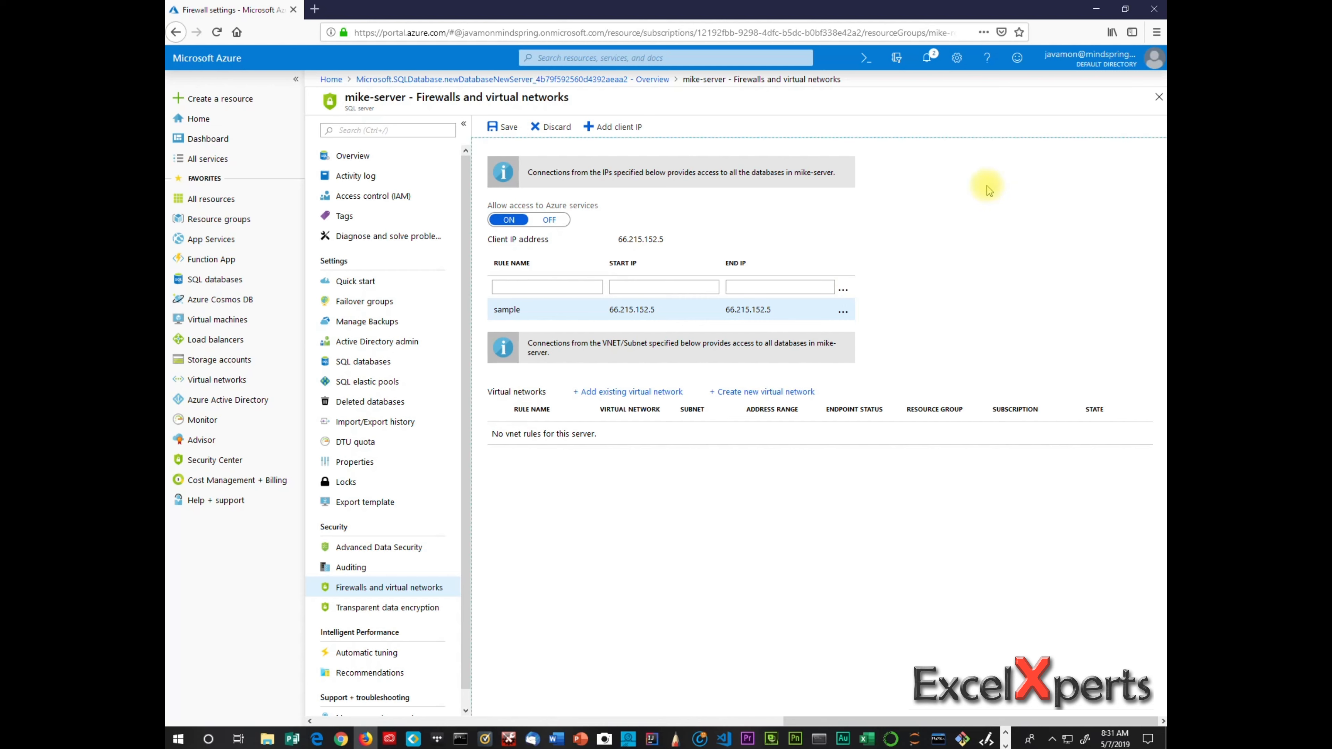
click(565, 316)
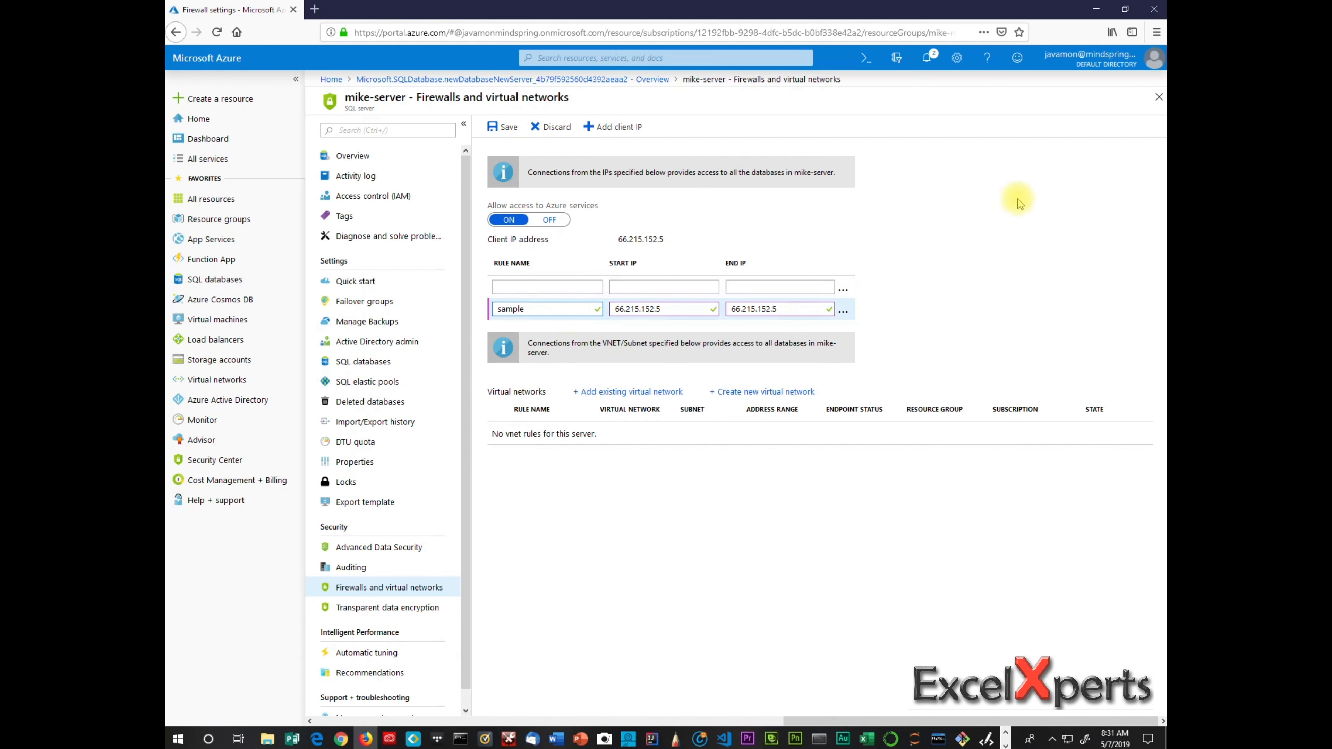
click(1020, 217)
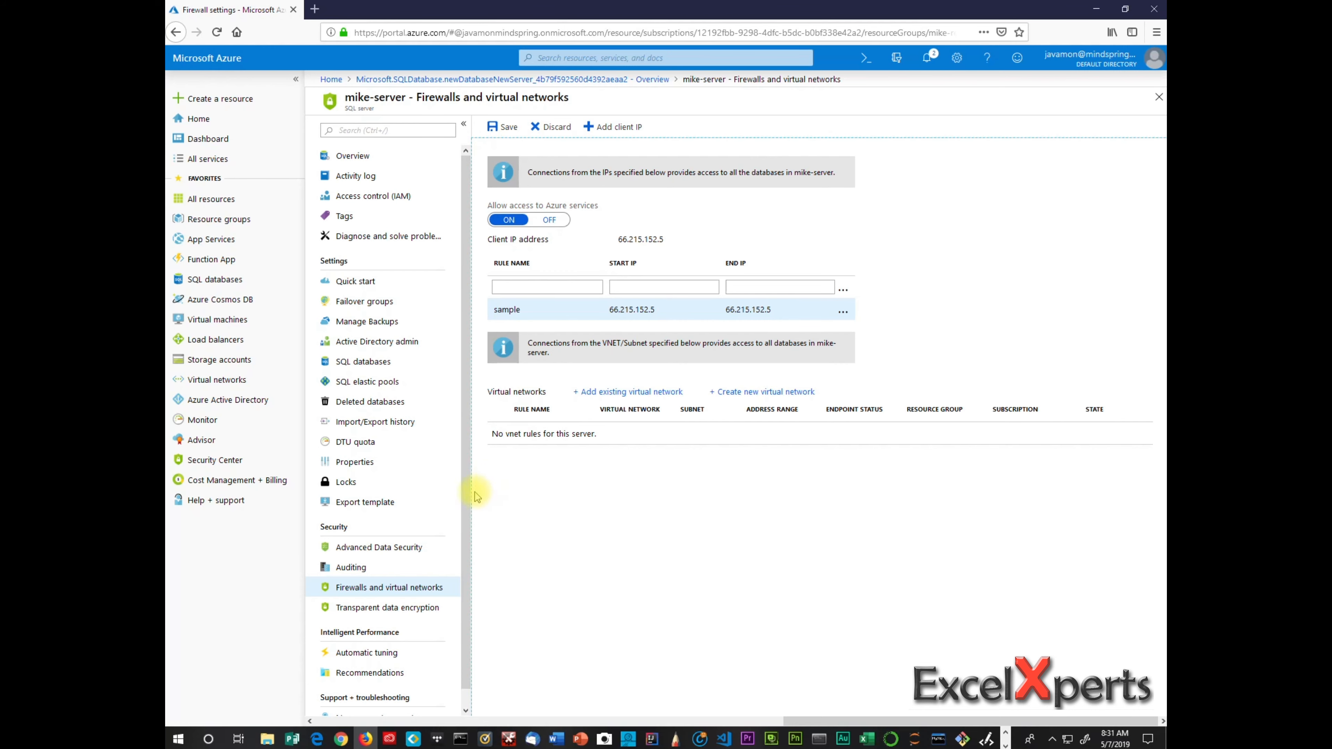
Keep the unsaved edits, save the sample firewall rule, and return to Properties.
click(381, 464)
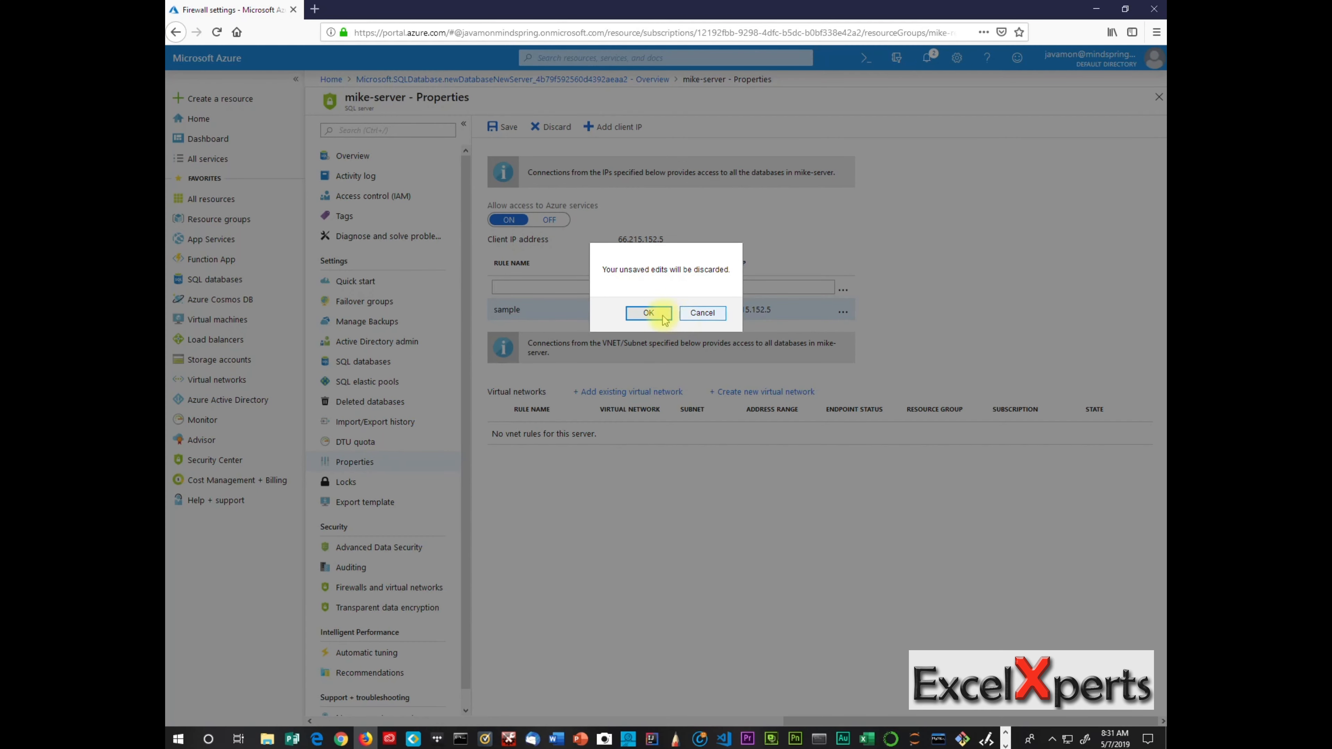
click(716, 315)
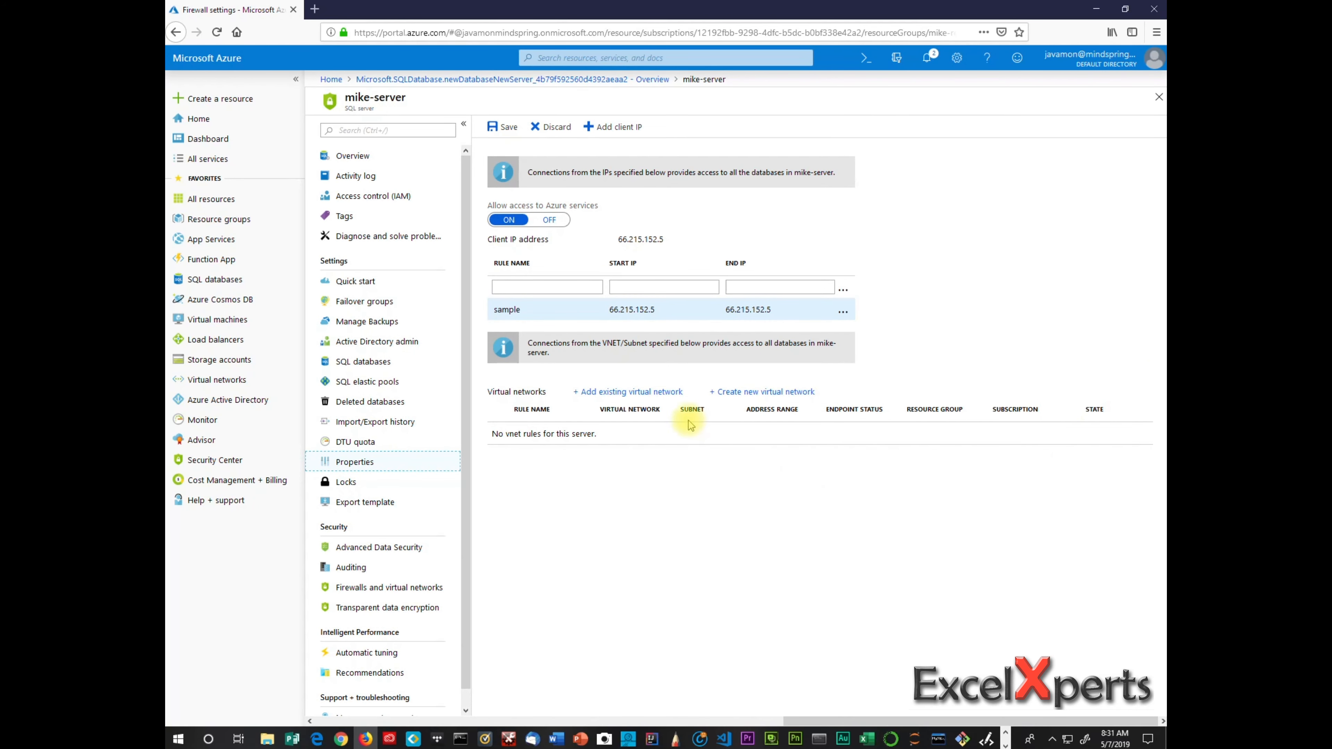
click(494, 128)
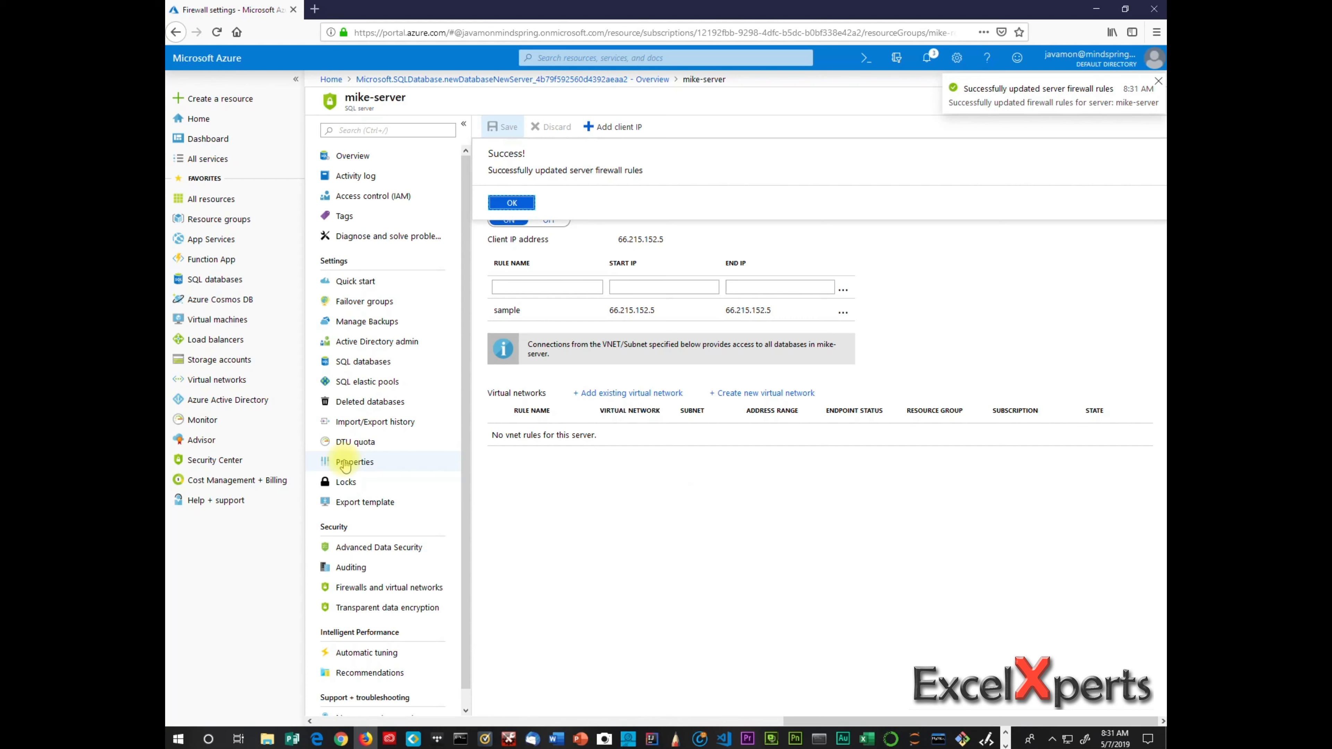
click(512, 203)
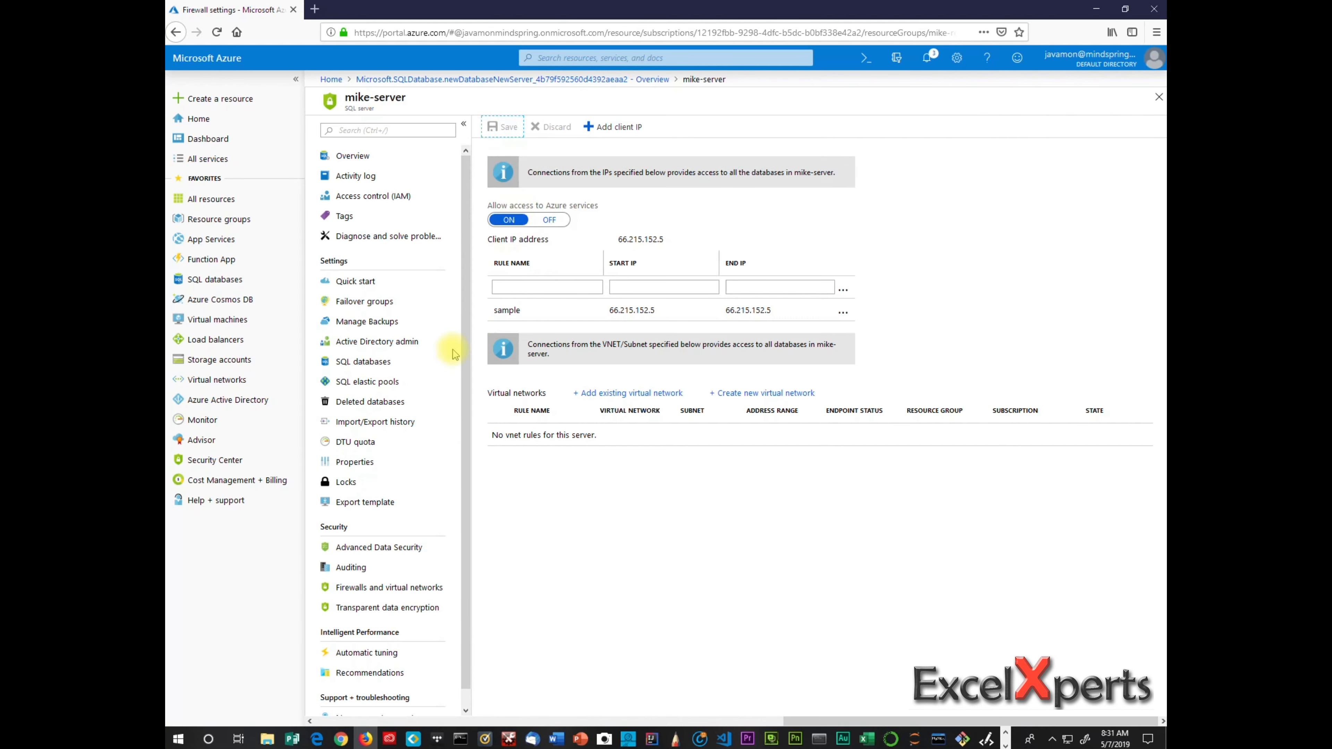
click(437, 458)
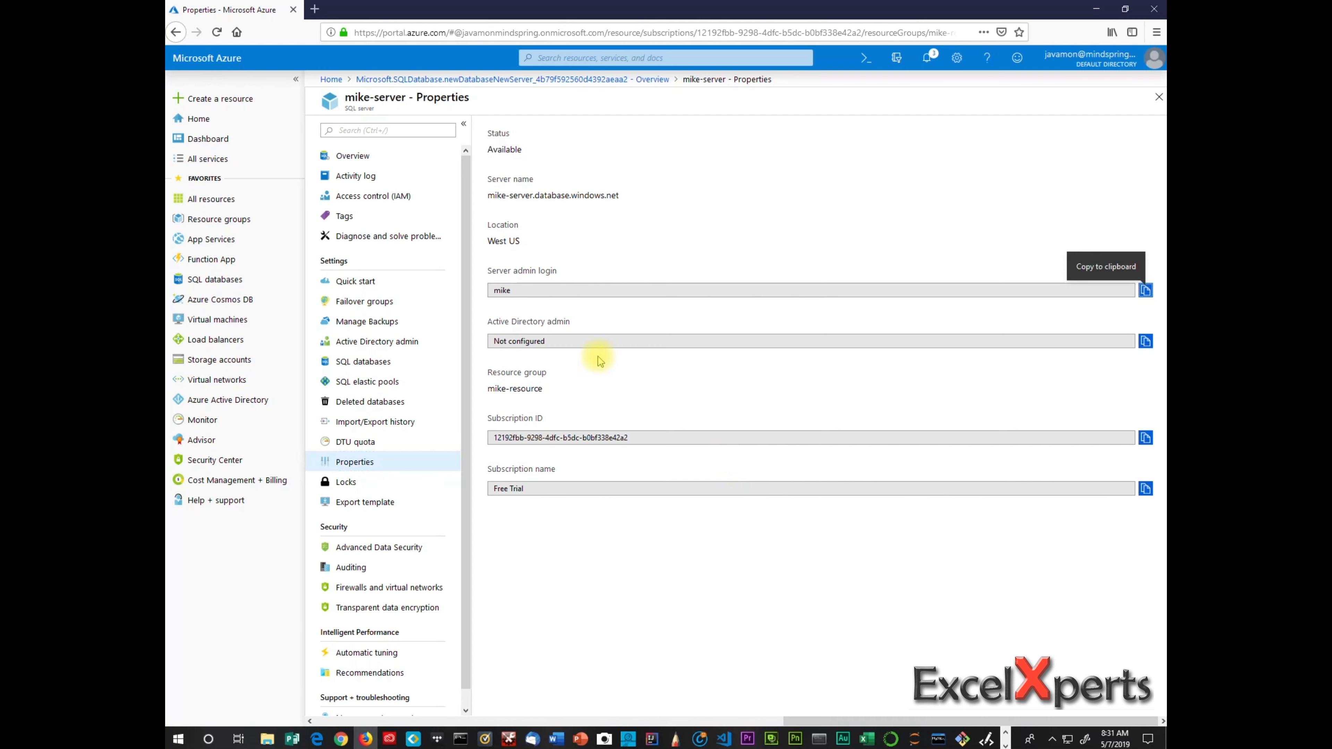
Select the server name, list SQL databases showing AdventureWorksLT, then bring up SSMS.
drag(619, 195, 480, 195)
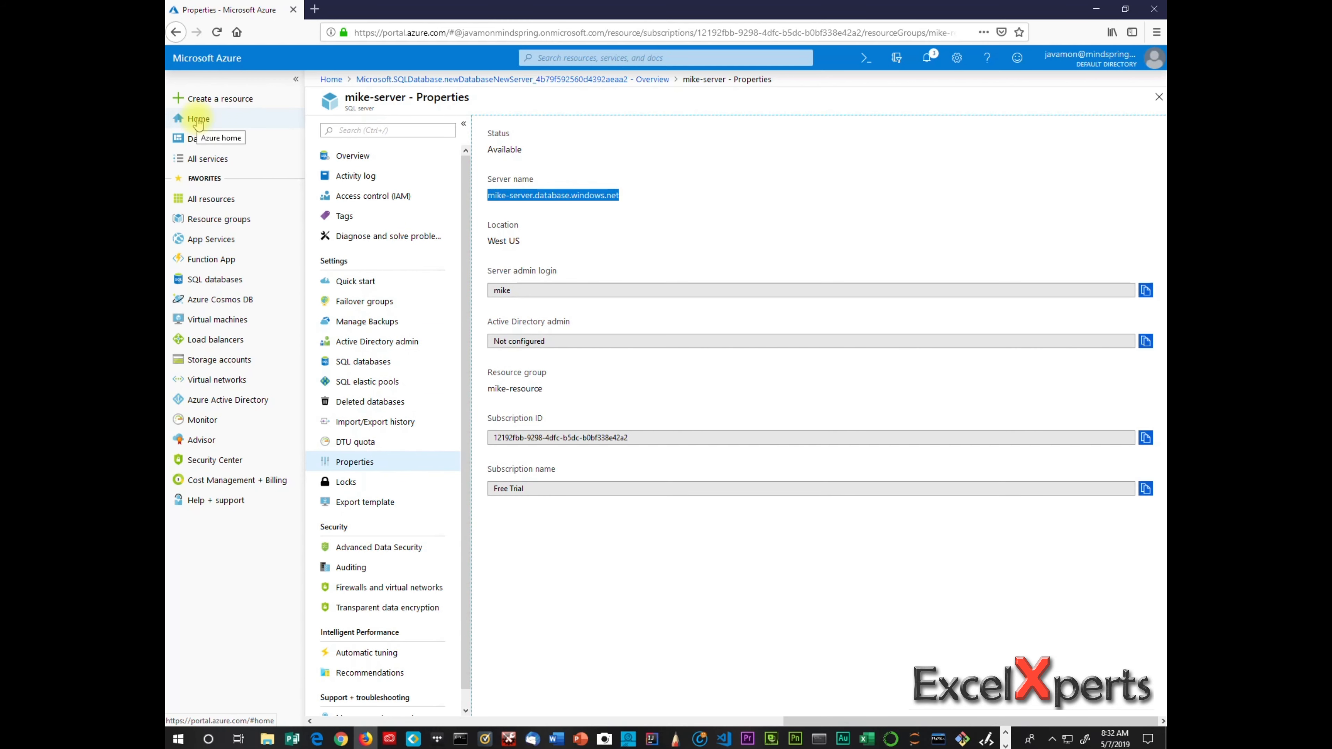
click(223, 282)
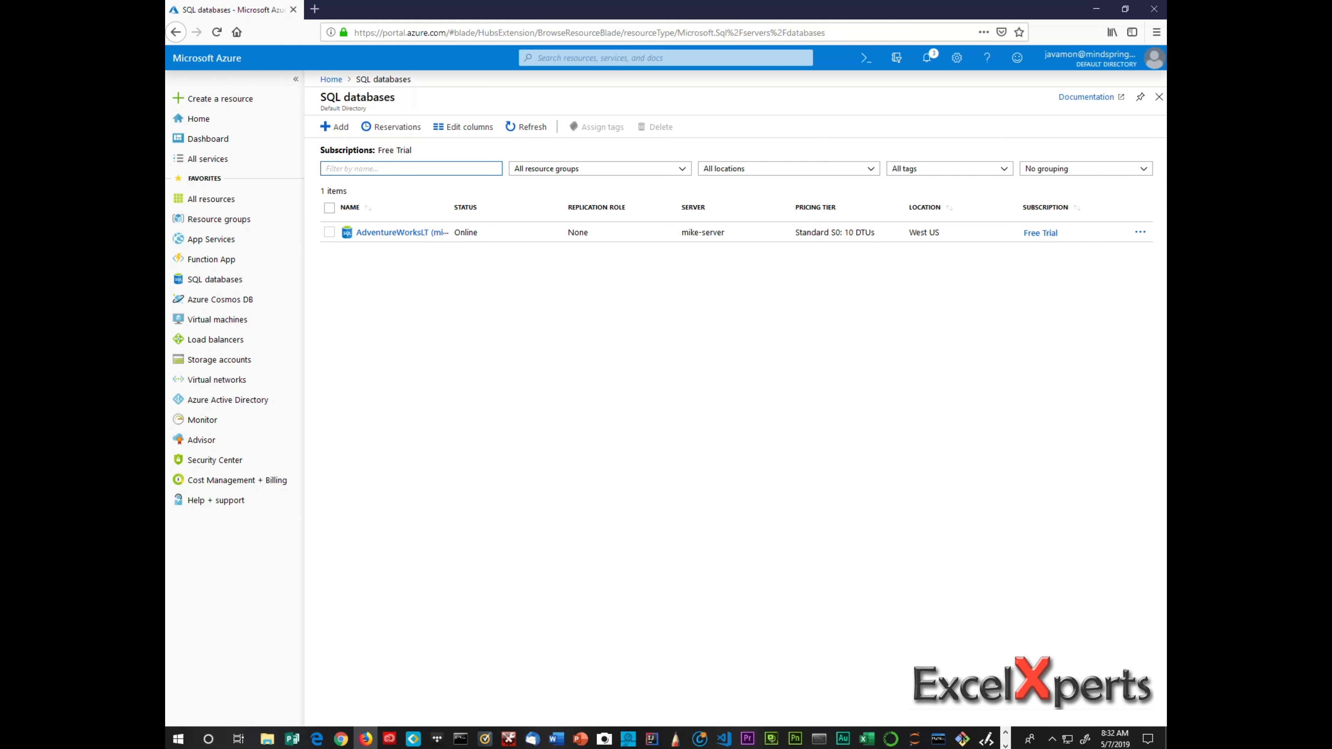
click(1005, 746)
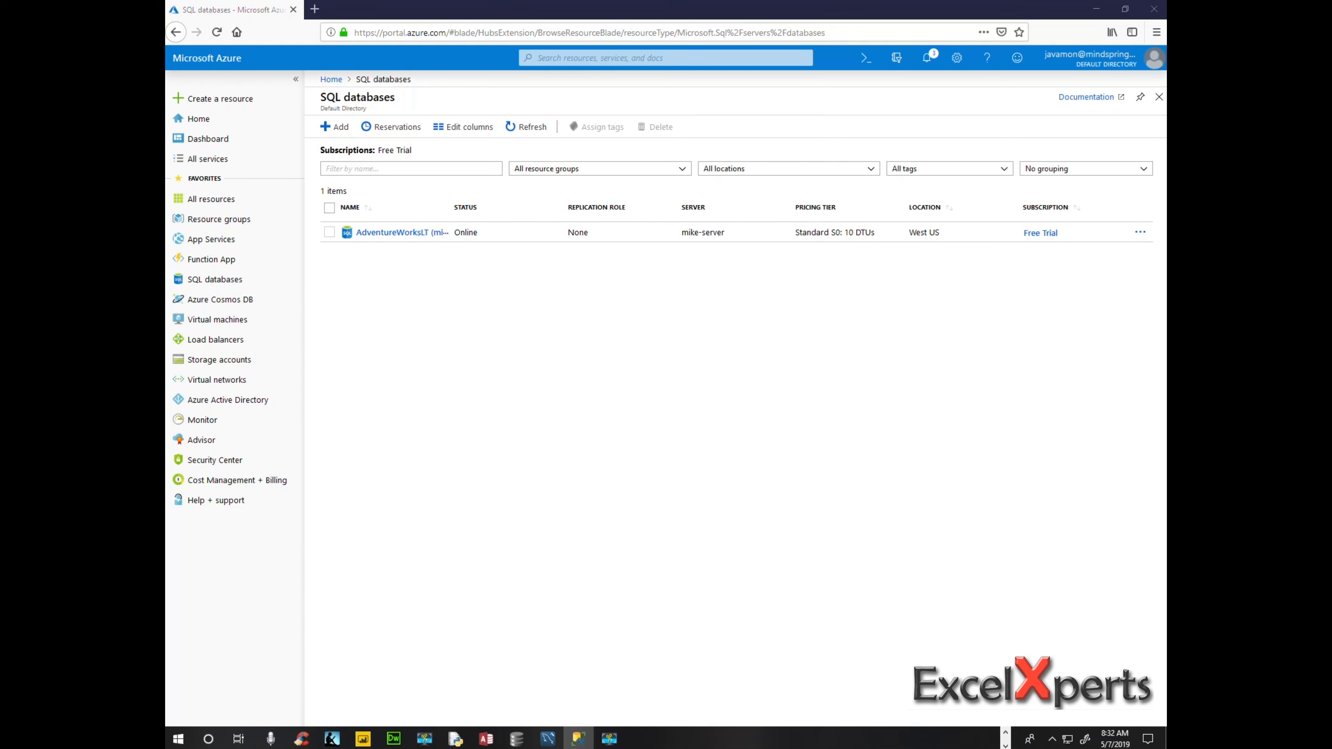
click(578, 739)
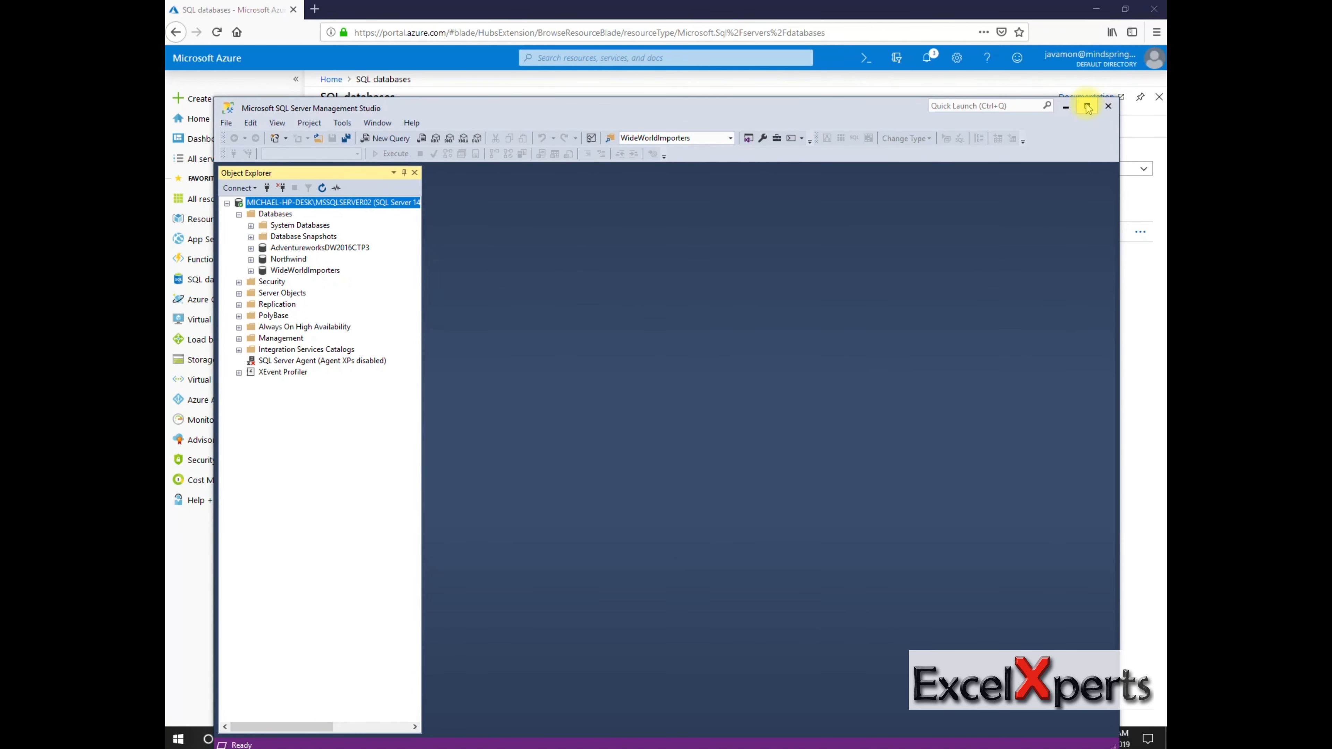
Maximize Management Studio and start a new Object Explorer server connection.
click(1089, 107)
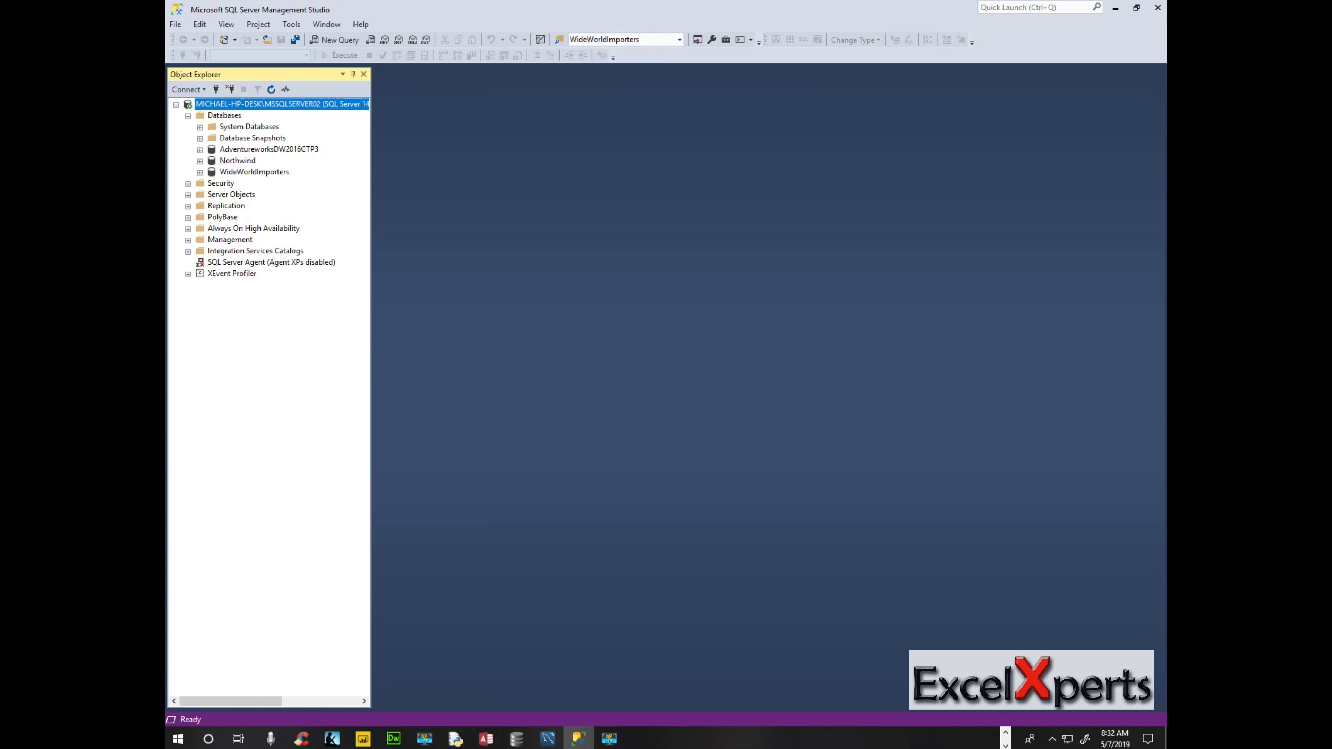
click(178, 25)
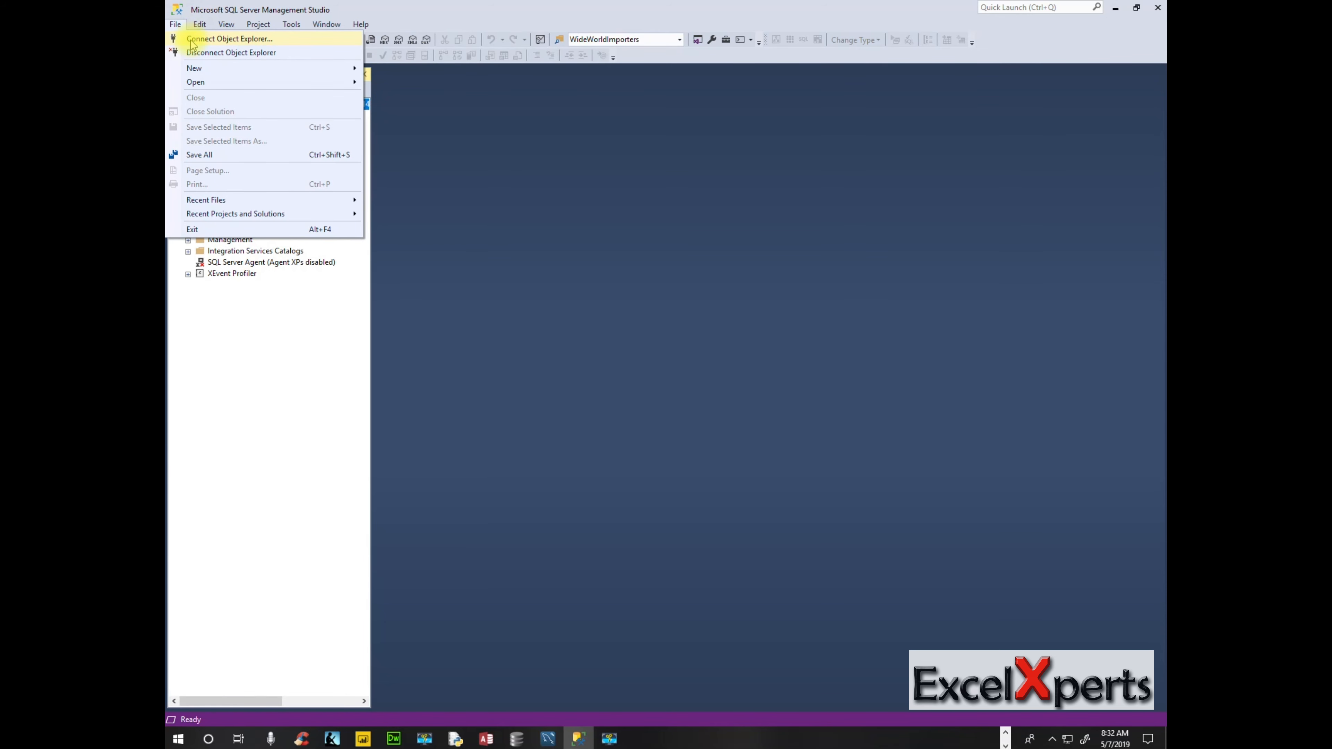
click(229, 39)
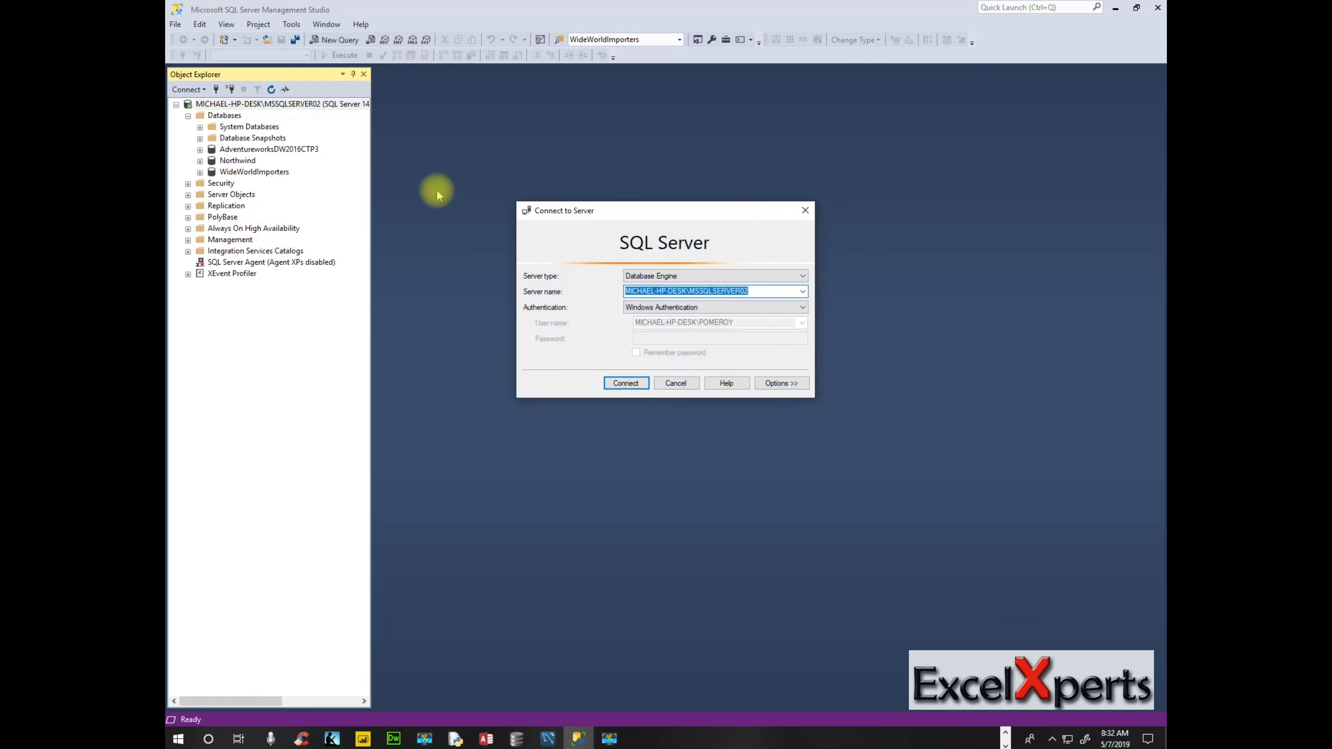
Connect to mike-server.database.windows.net using the server admin login's password.
click(803, 291)
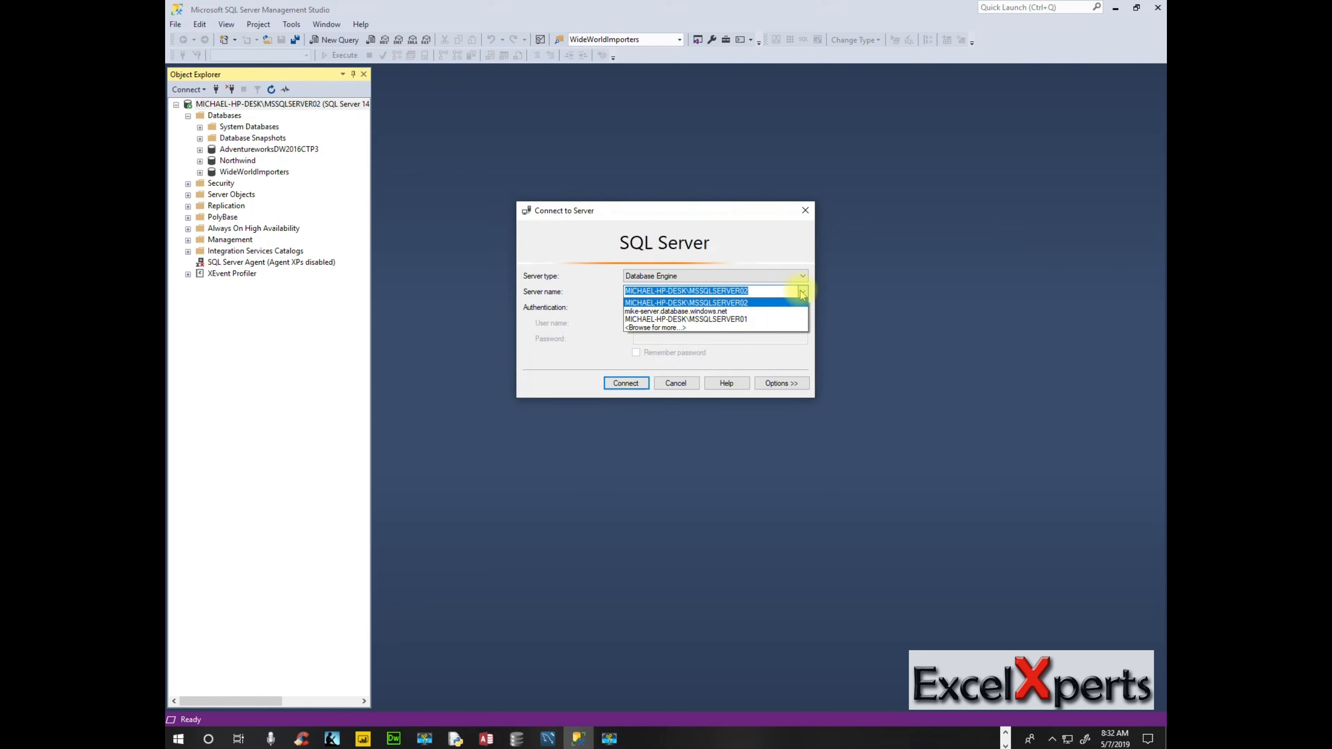
click(748, 311)
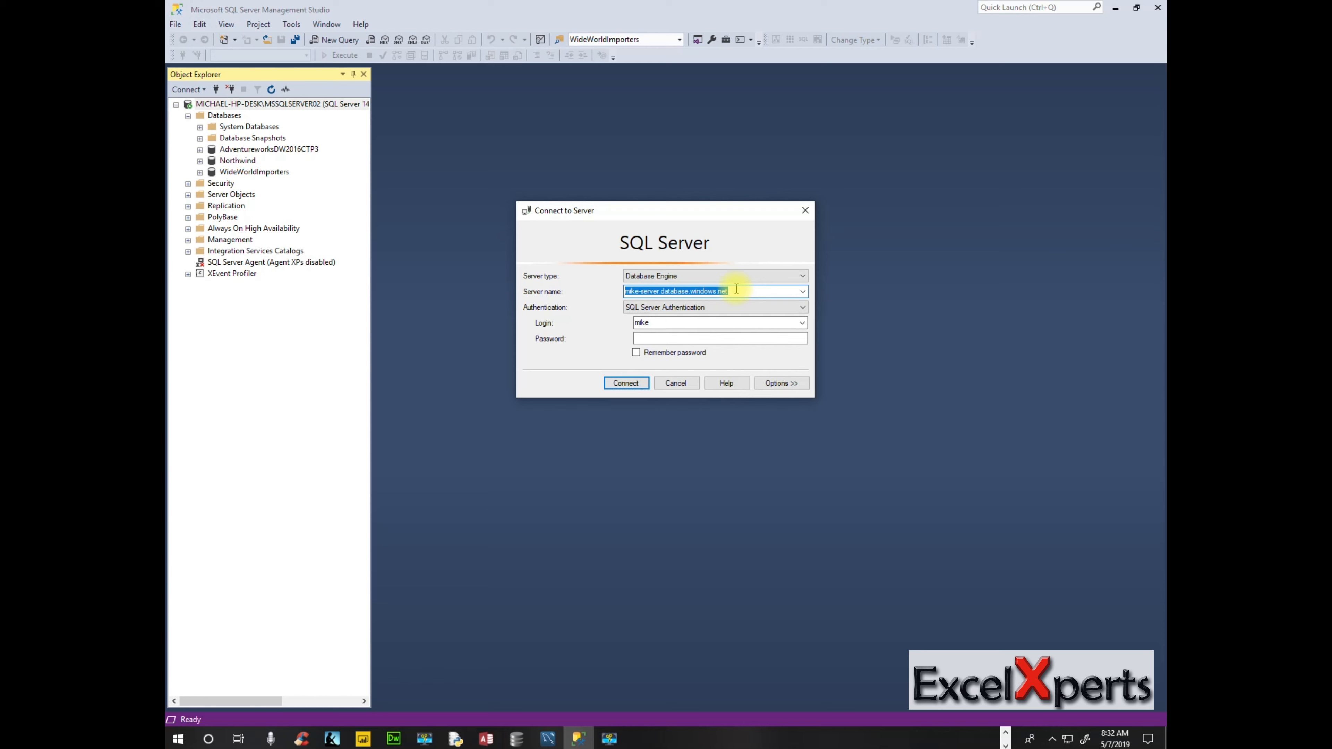
click(736, 289)
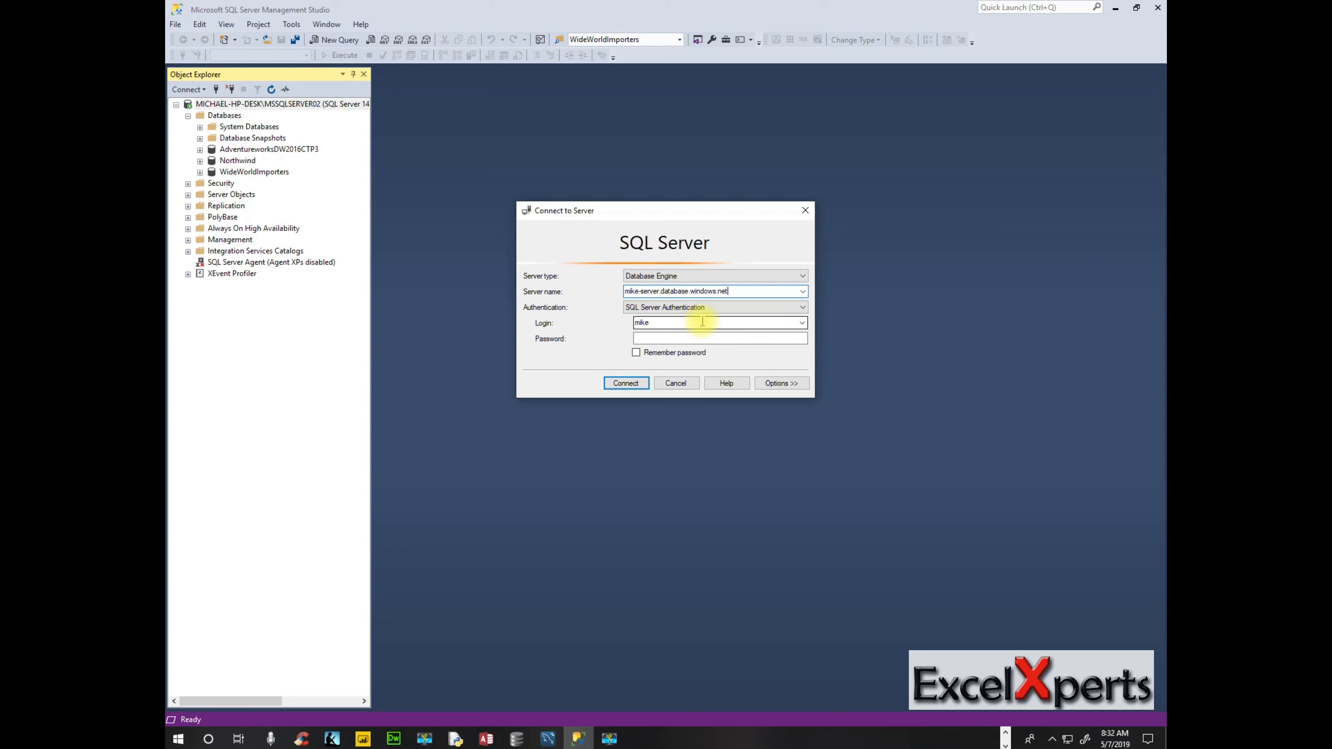
click(691, 339)
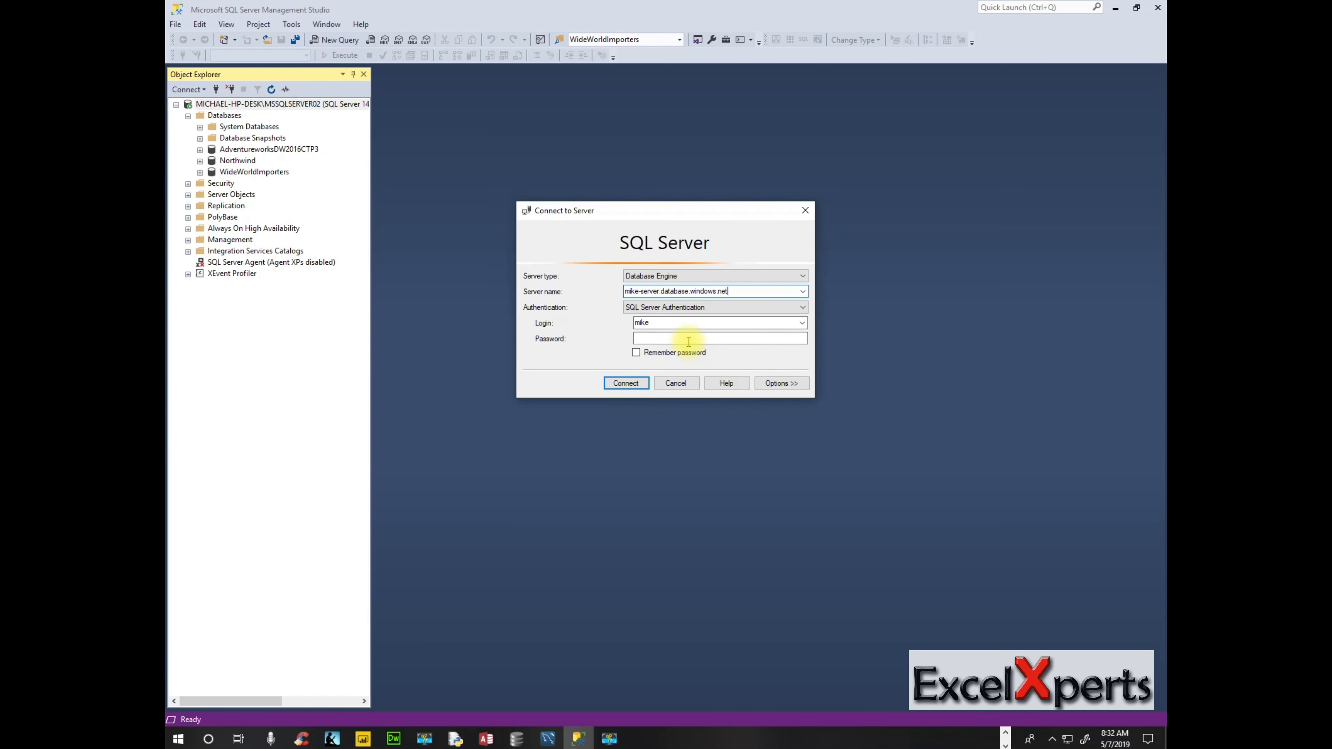
text(*)
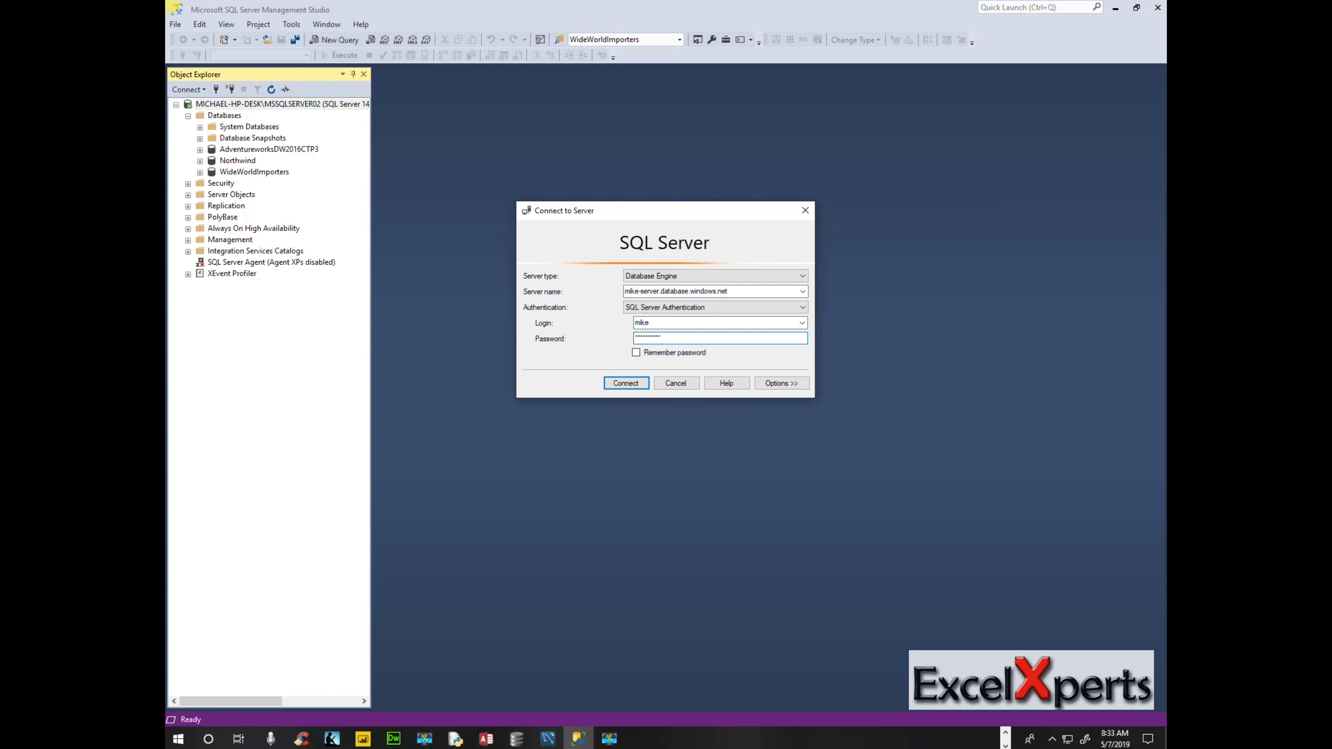
click(627, 384)
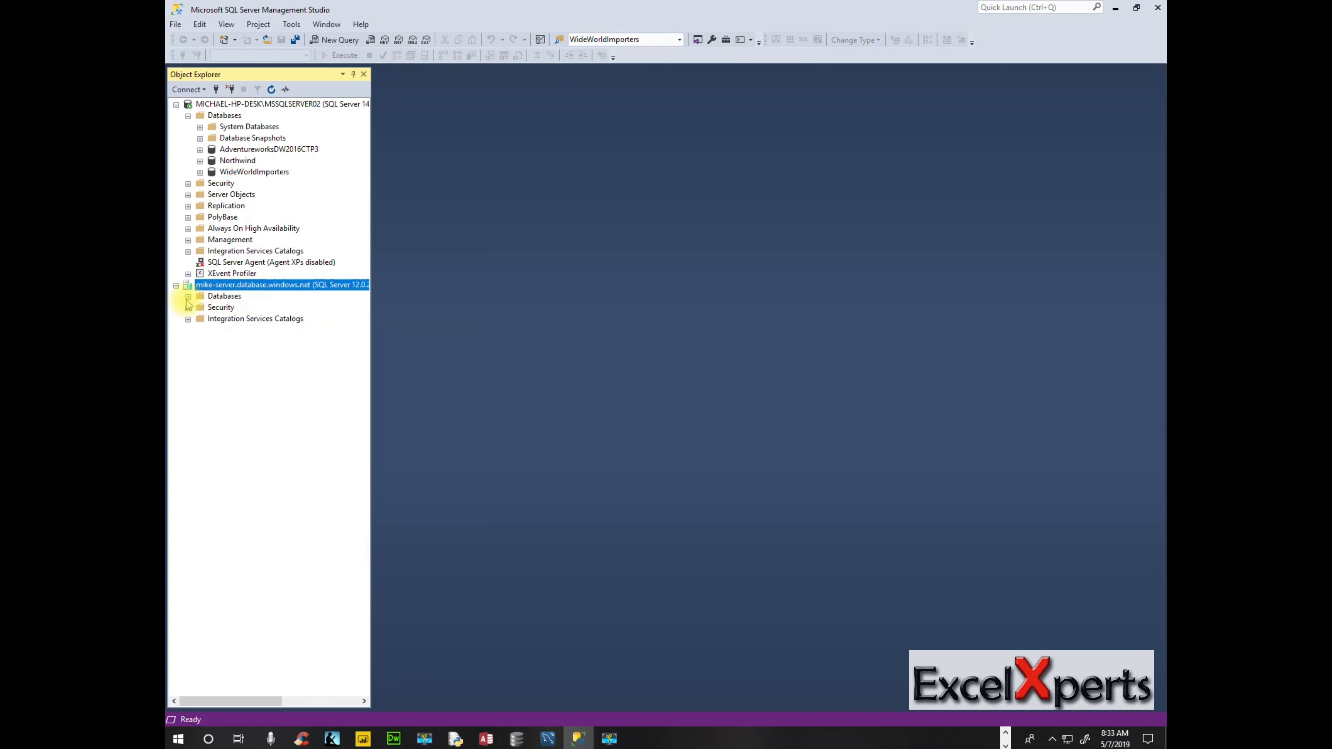
Collapse the local Databases node, then expand mike-server's Databases and AdventureWorksLT.
click(188, 116)
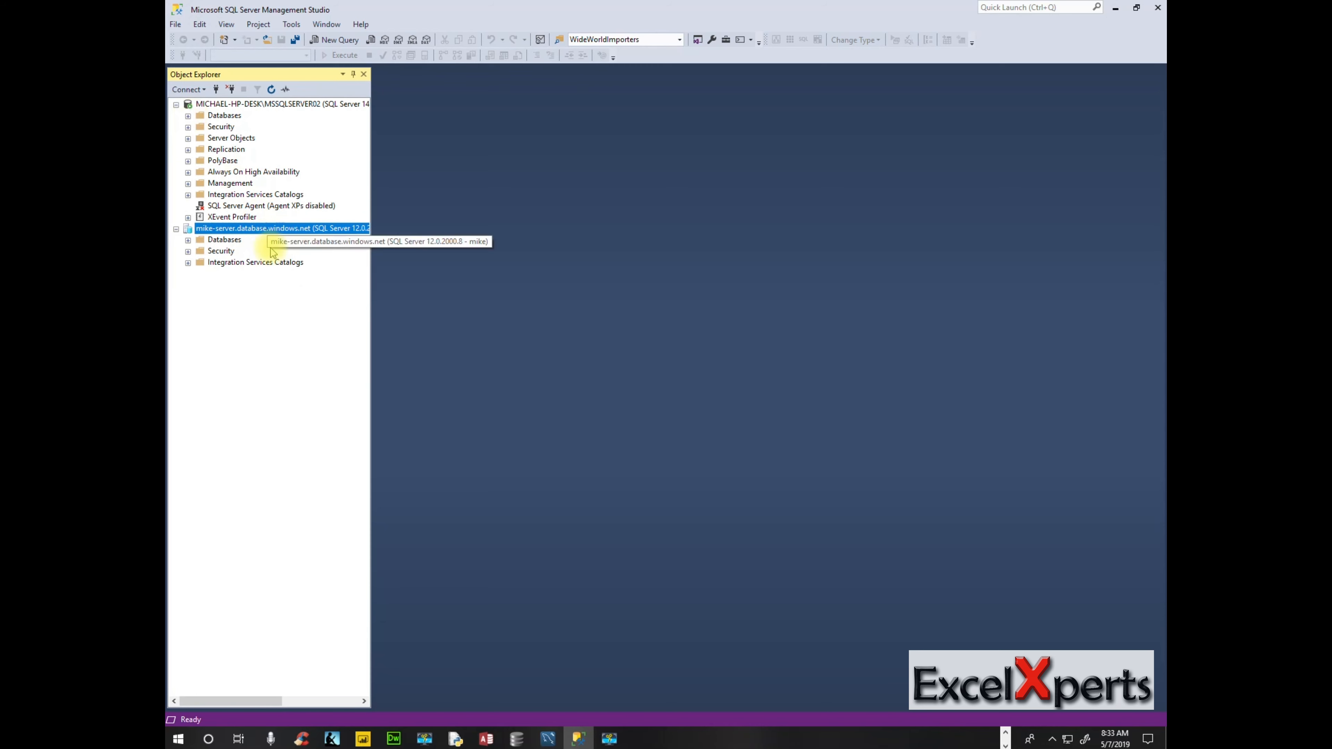
click(189, 240)
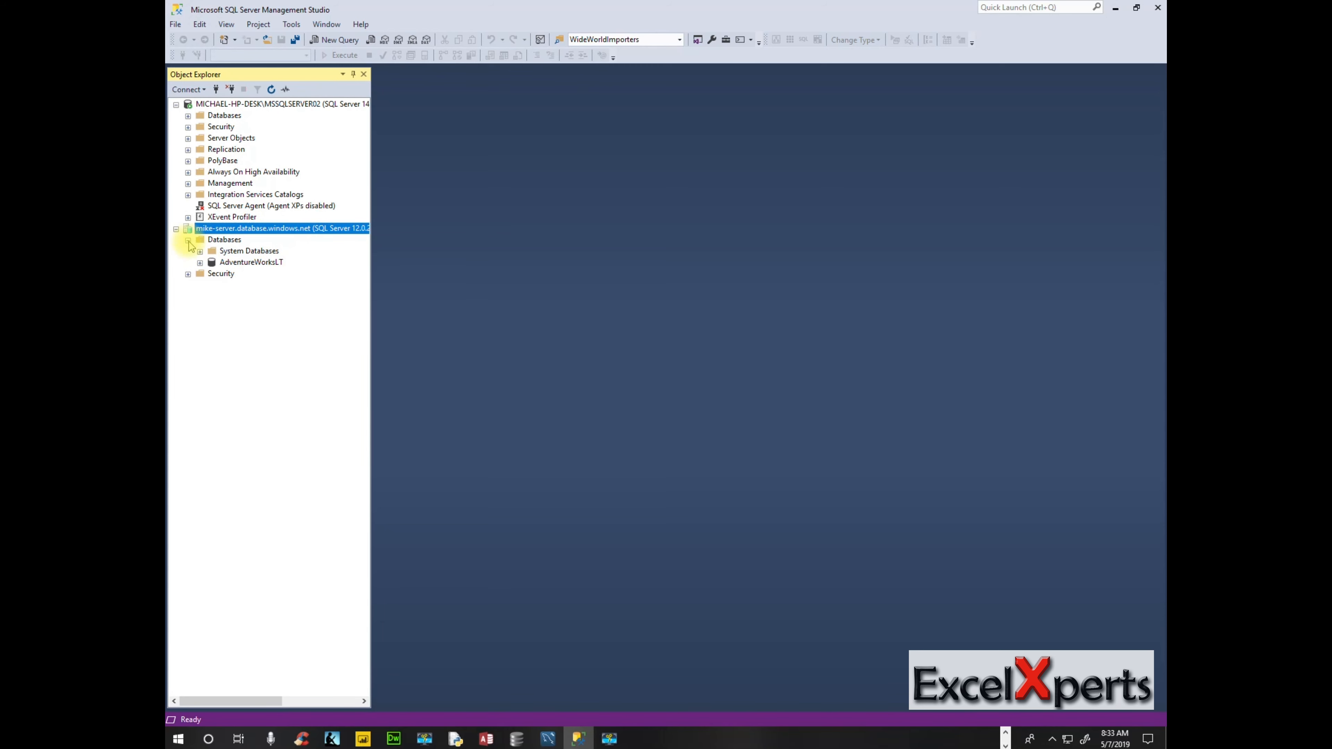
click(200, 263)
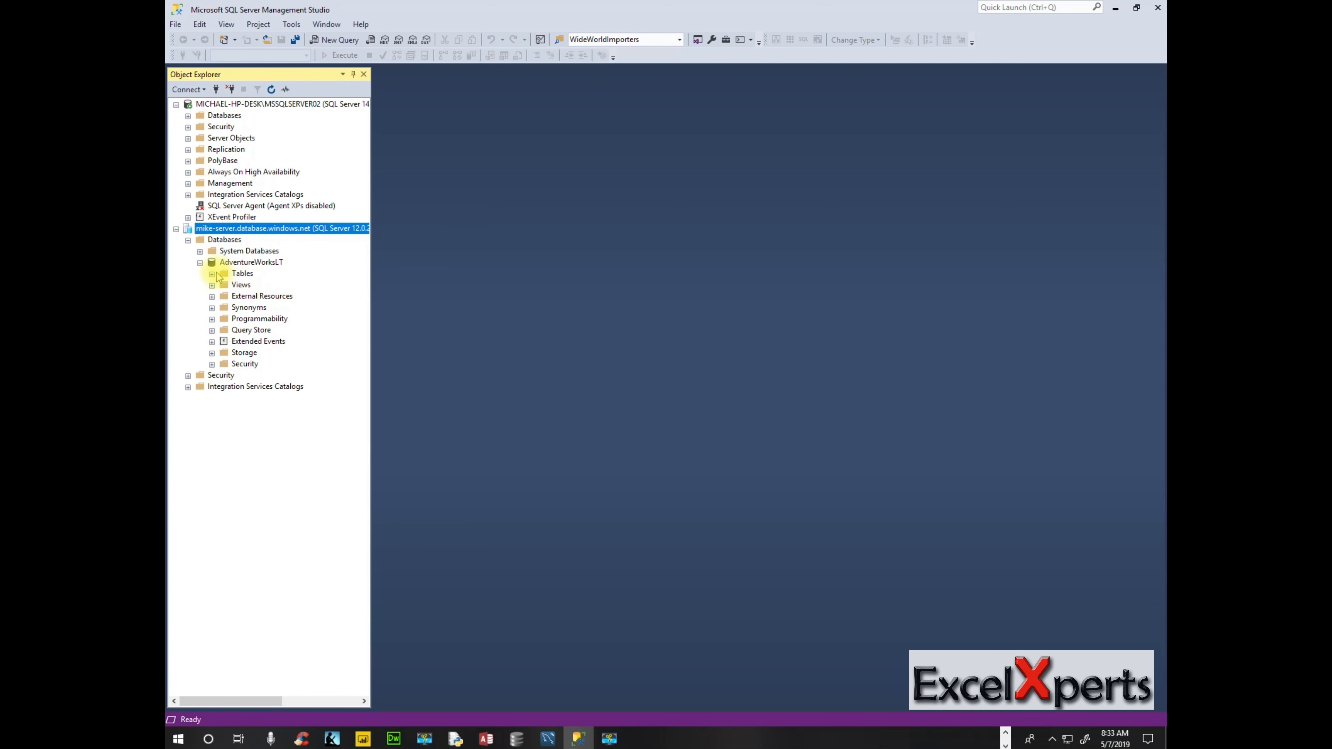